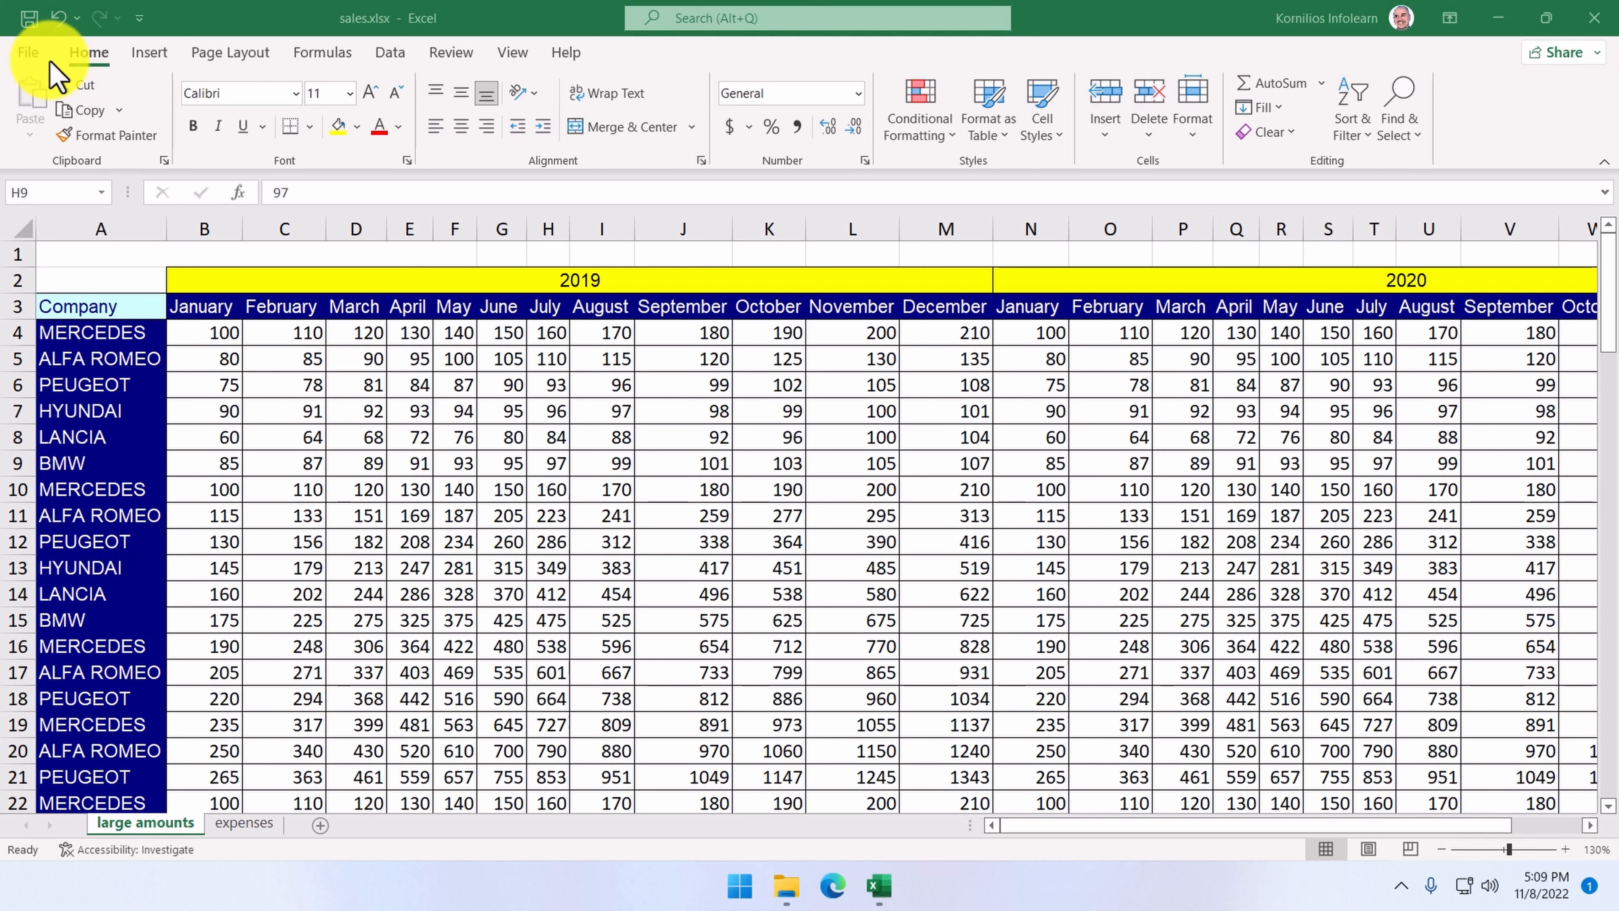
Examine pages 1 to 5 of the large amounts sheet's print preview for missing headings, and return to the sheet
{"action": "left_click", "coordinate": [30, 54]}
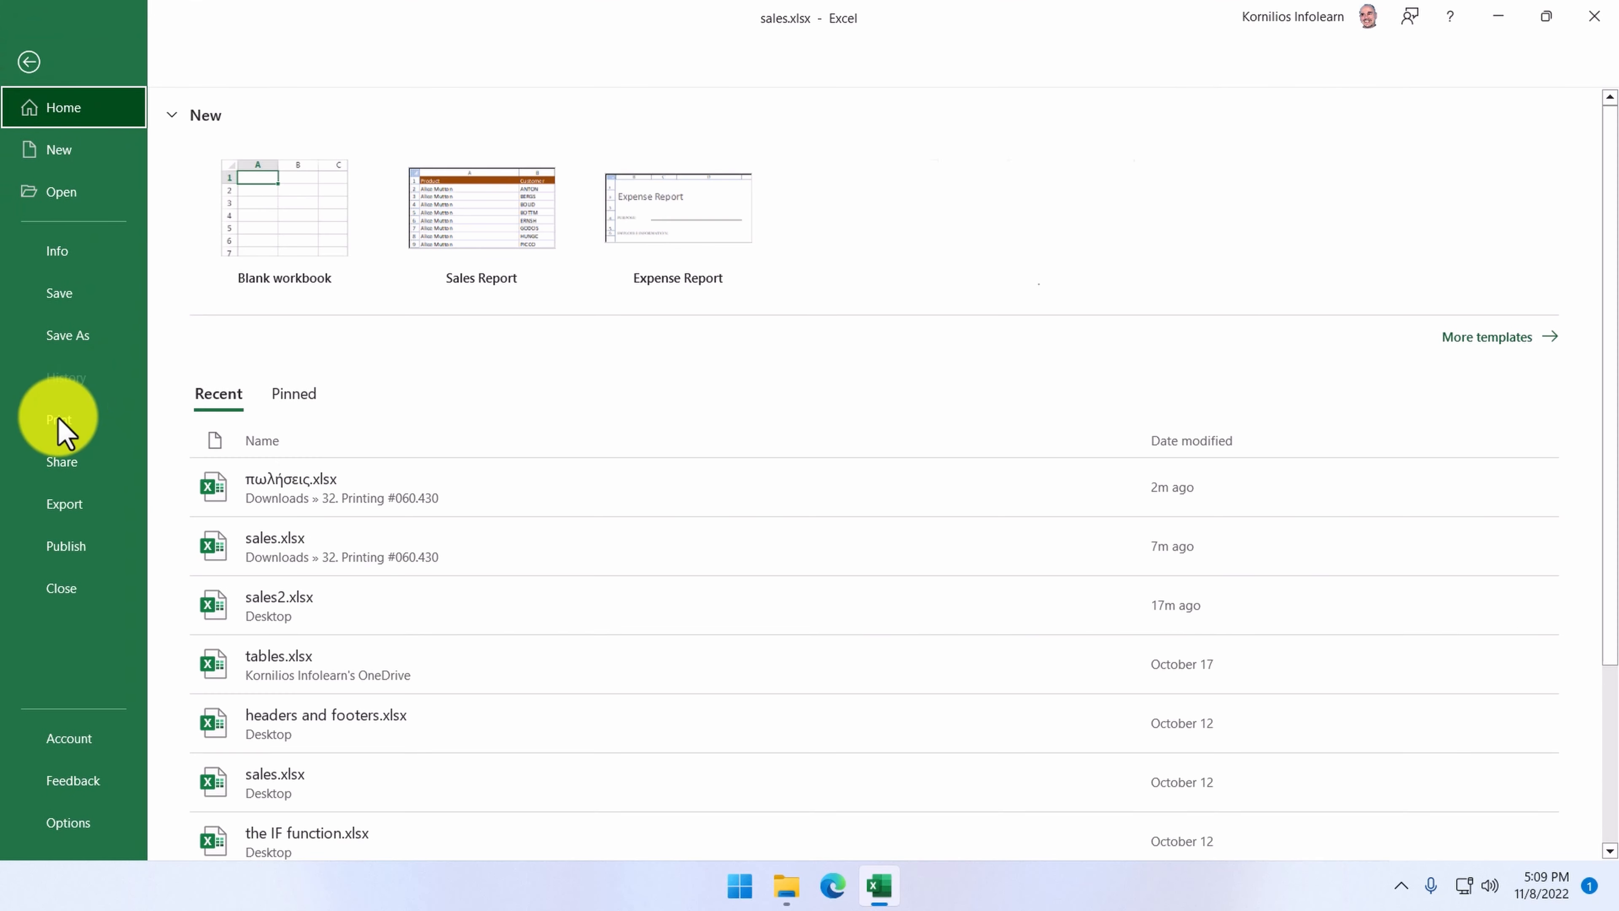
{"action": "left_click", "coordinate": [59, 419]}
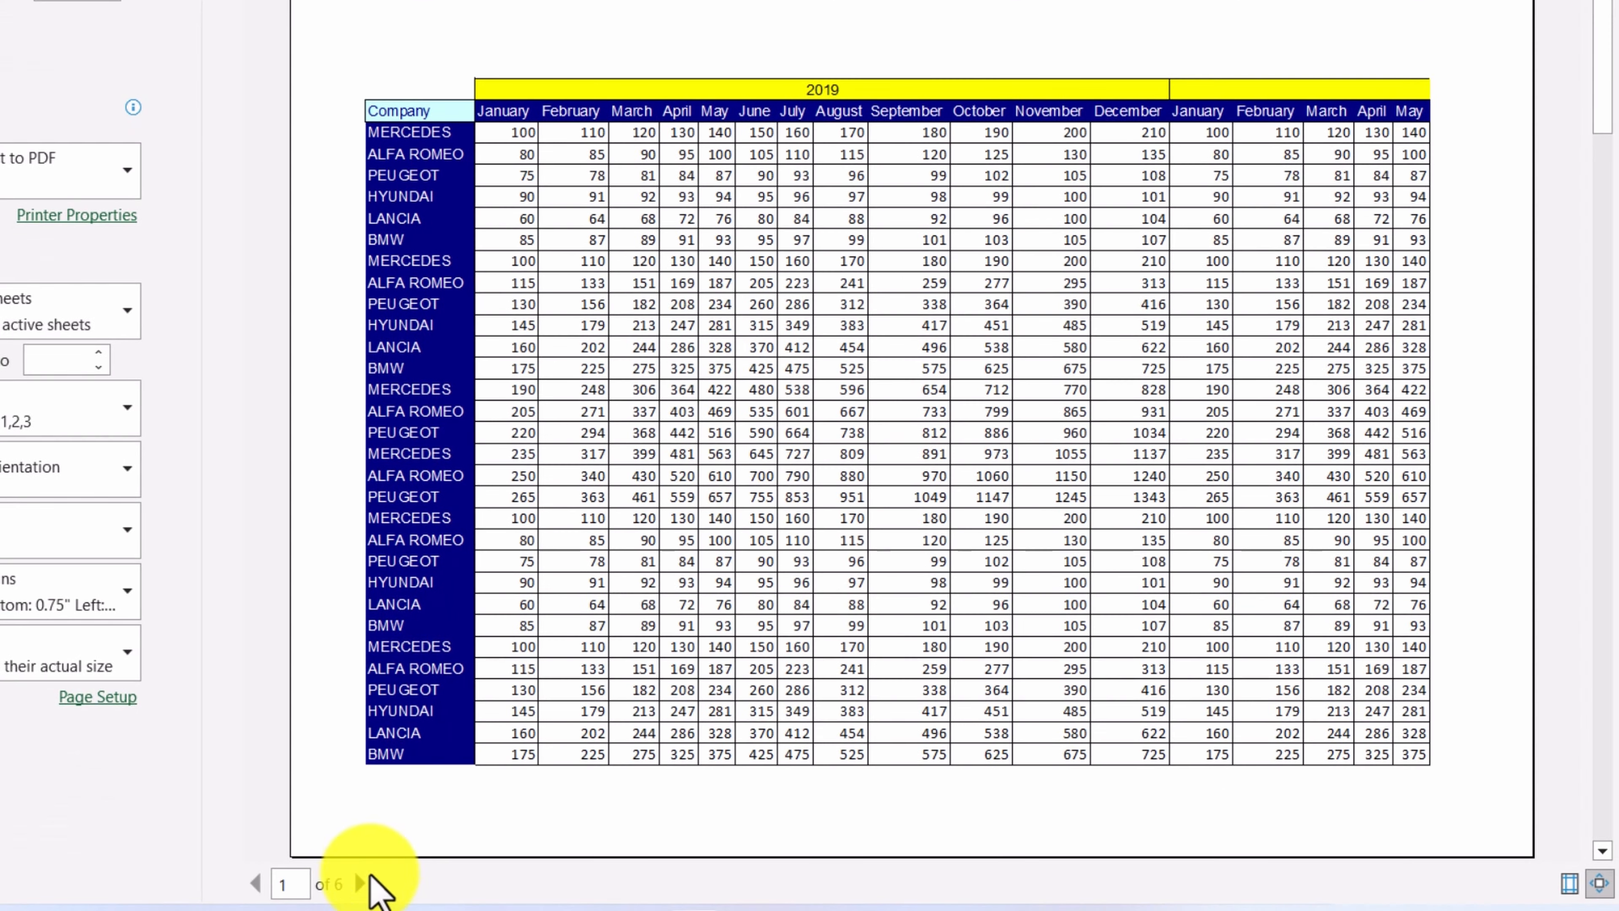
{"action": "left_click", "coordinate": [361, 883]}
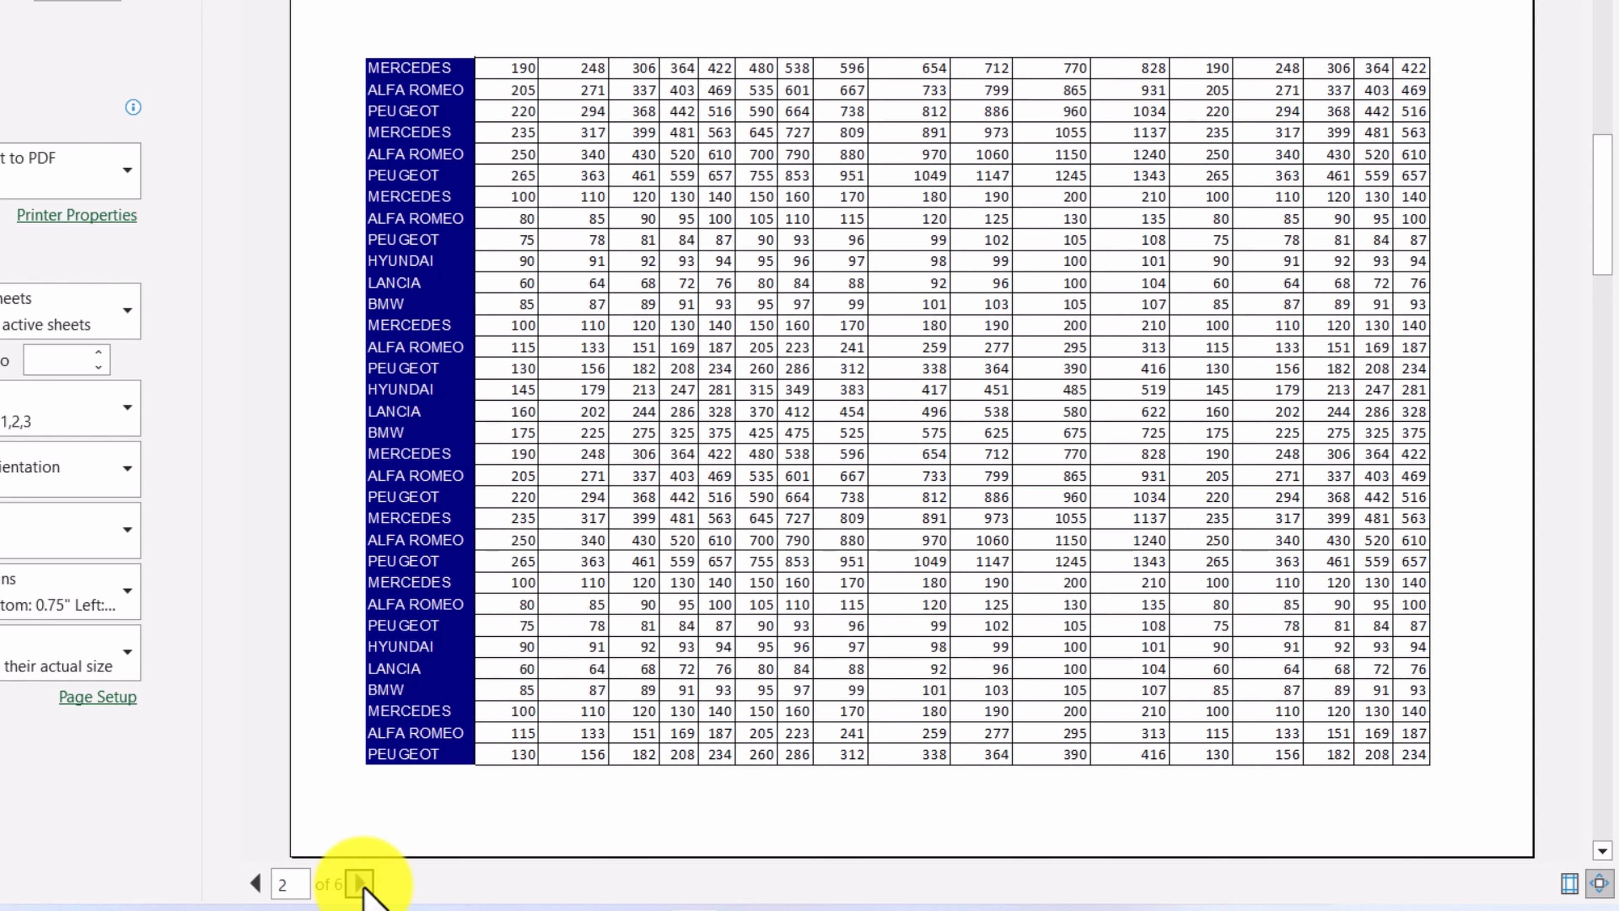
{"action": "left_click", "coordinate": [361, 883]}
{"action": "left_click", "coordinate": [361, 884]}
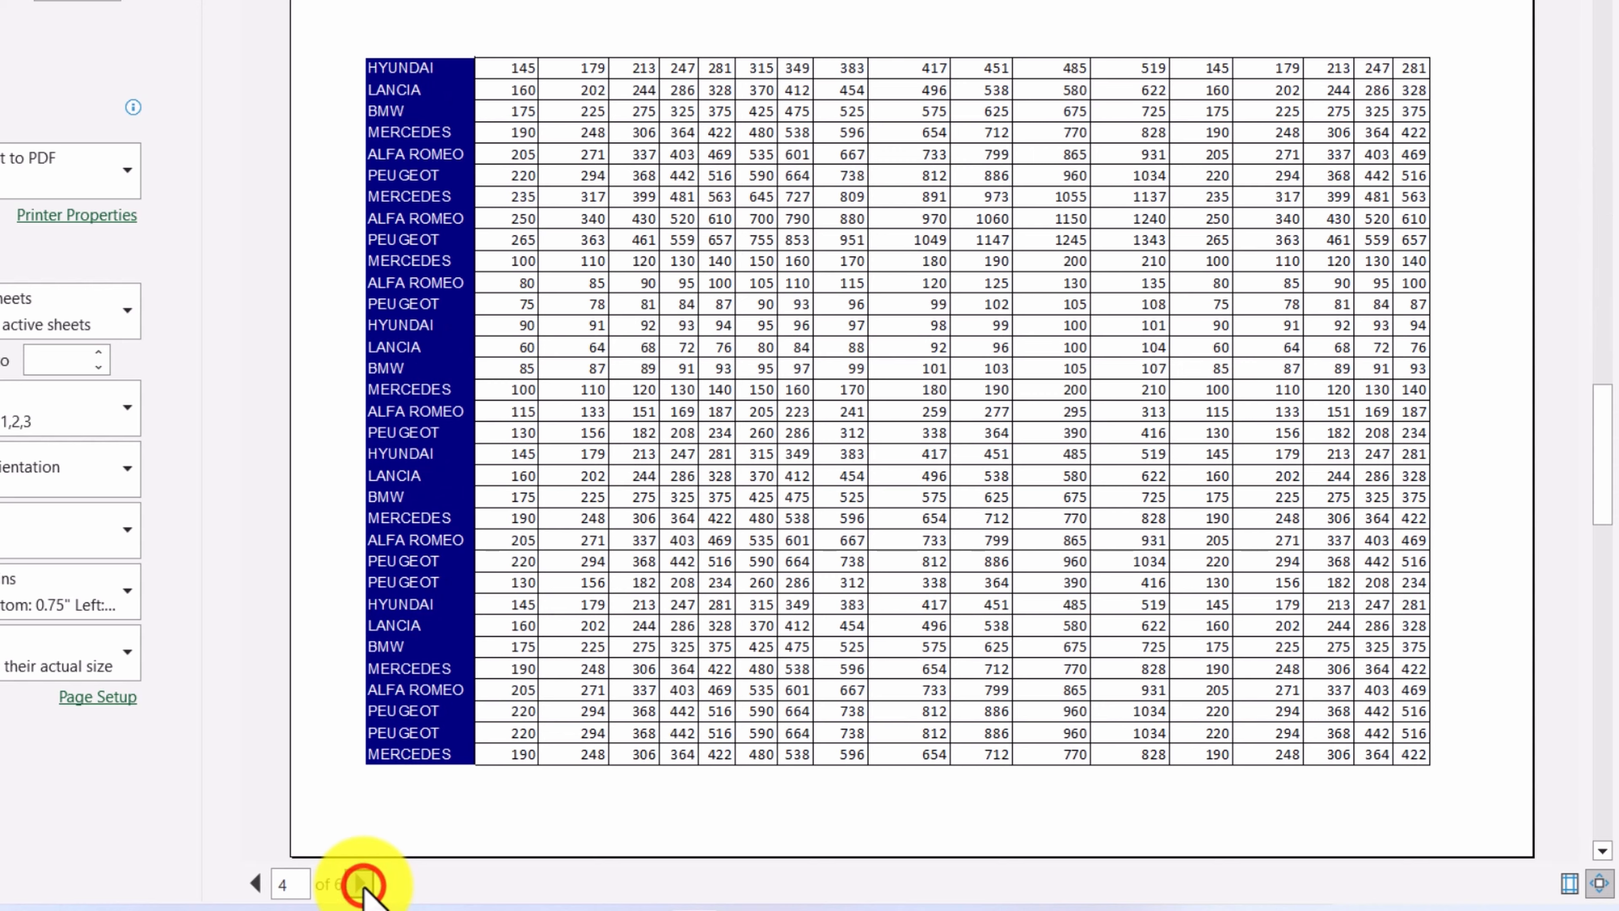
{"action": "left_click", "coordinate": [361, 884]}
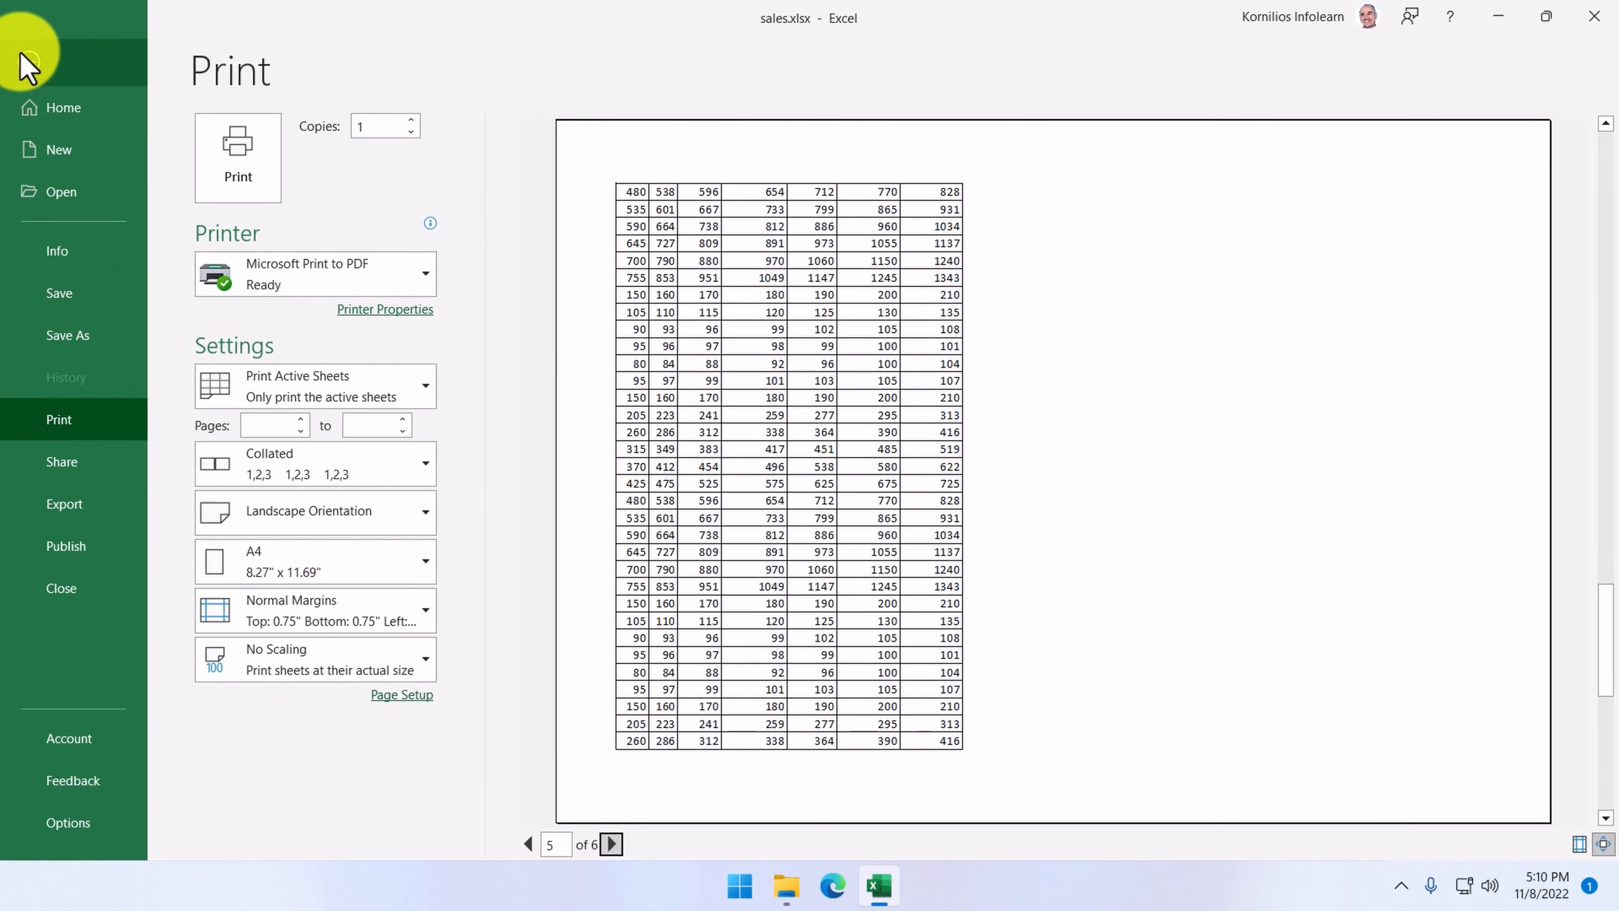
{"action": "left_click", "coordinate": [19, 54]}
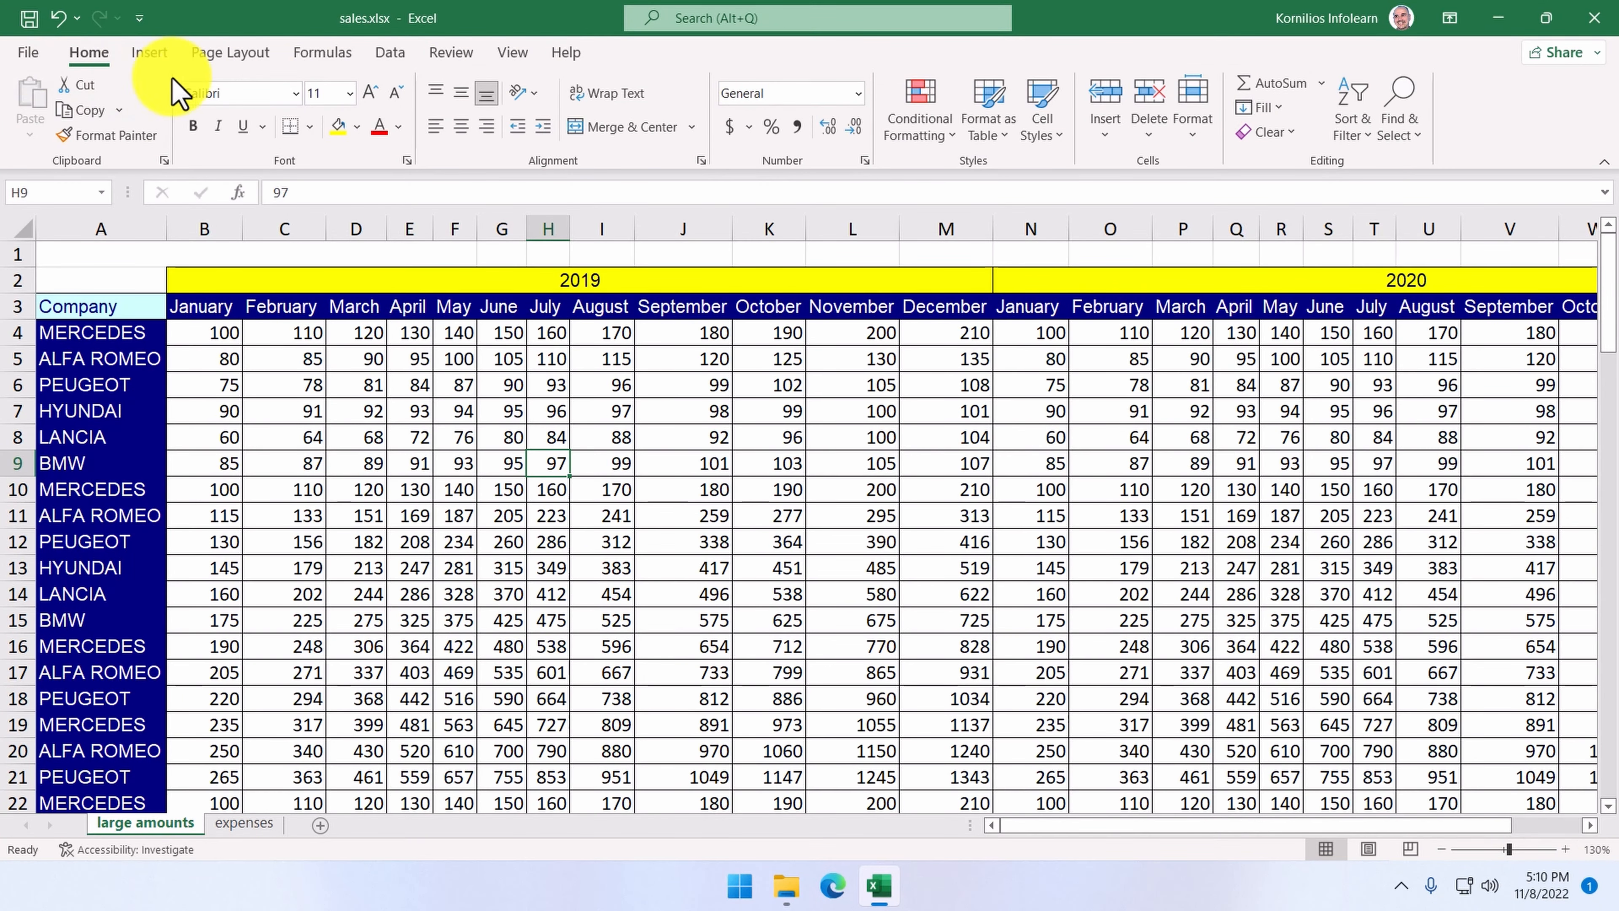
Set rows 1 to 3 ($1:$3) as the print title rows to repeat at the top of each page
{"action": "left_click", "coordinate": [224, 54]}
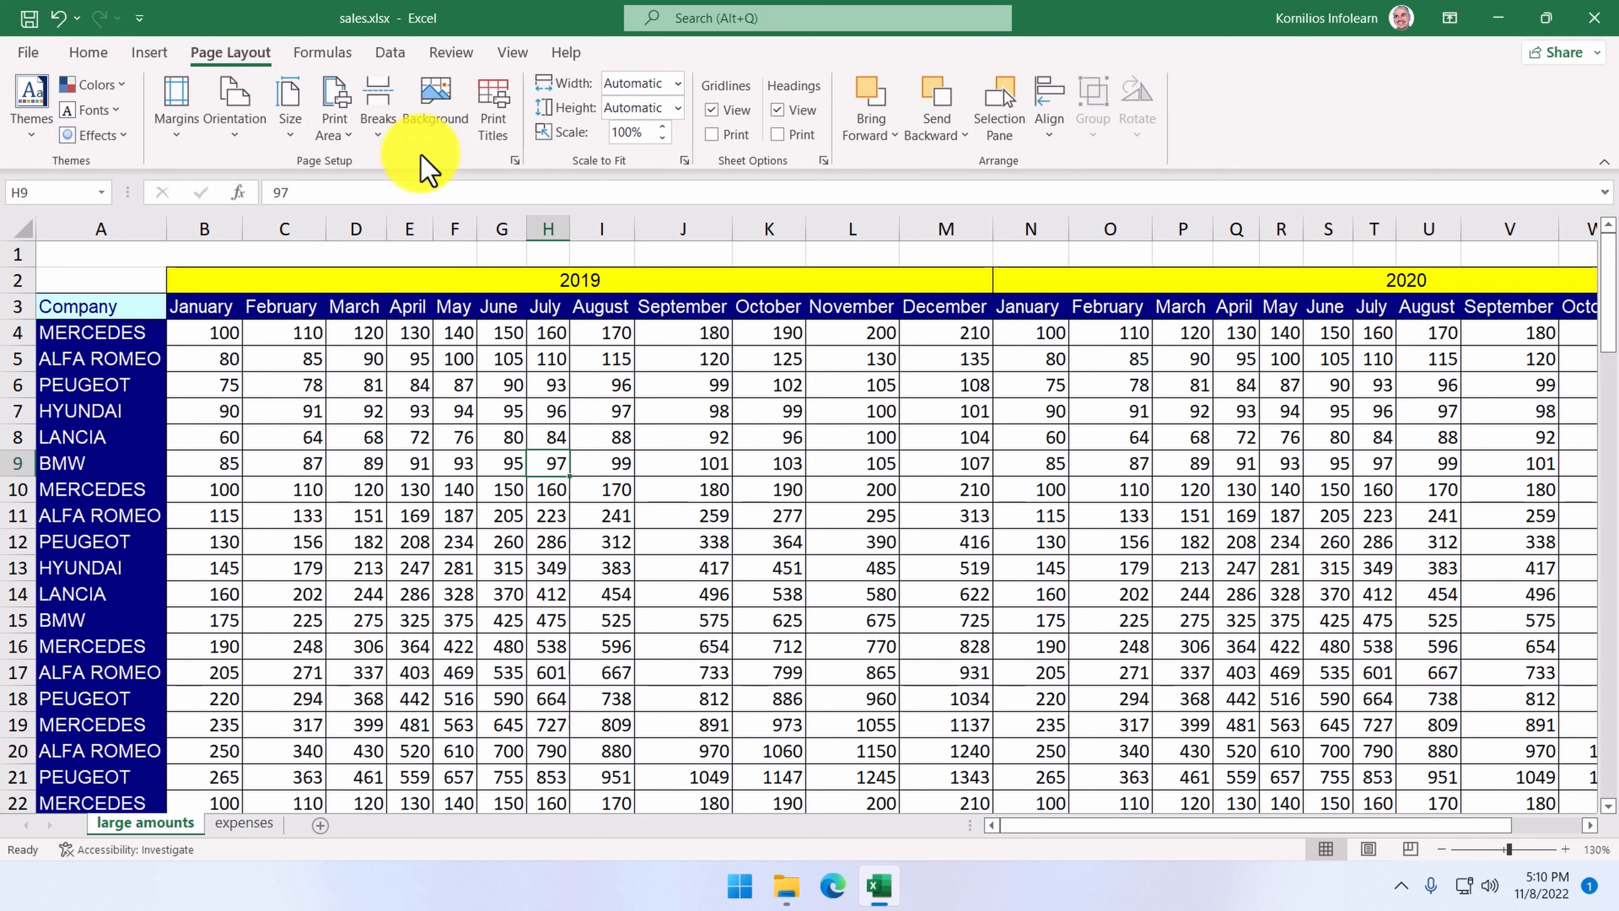
{"action": "left_click", "coordinate": [514, 159]}
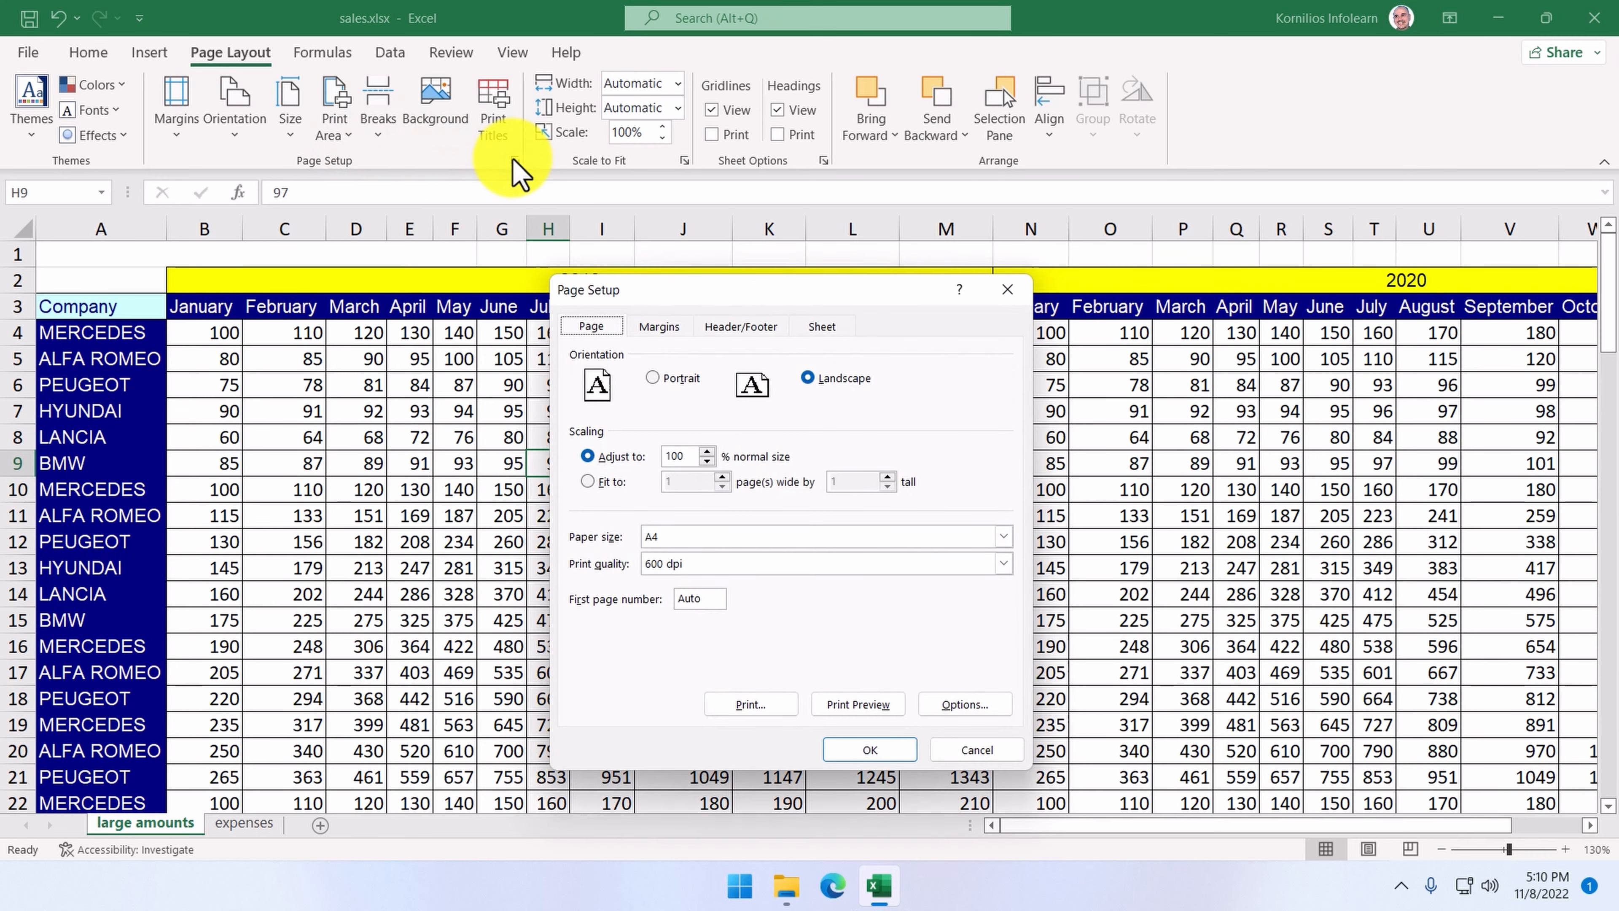
{"action": "left_click_drag", "start_coordinate": [686, 289], "coordinate": [590, 170]}
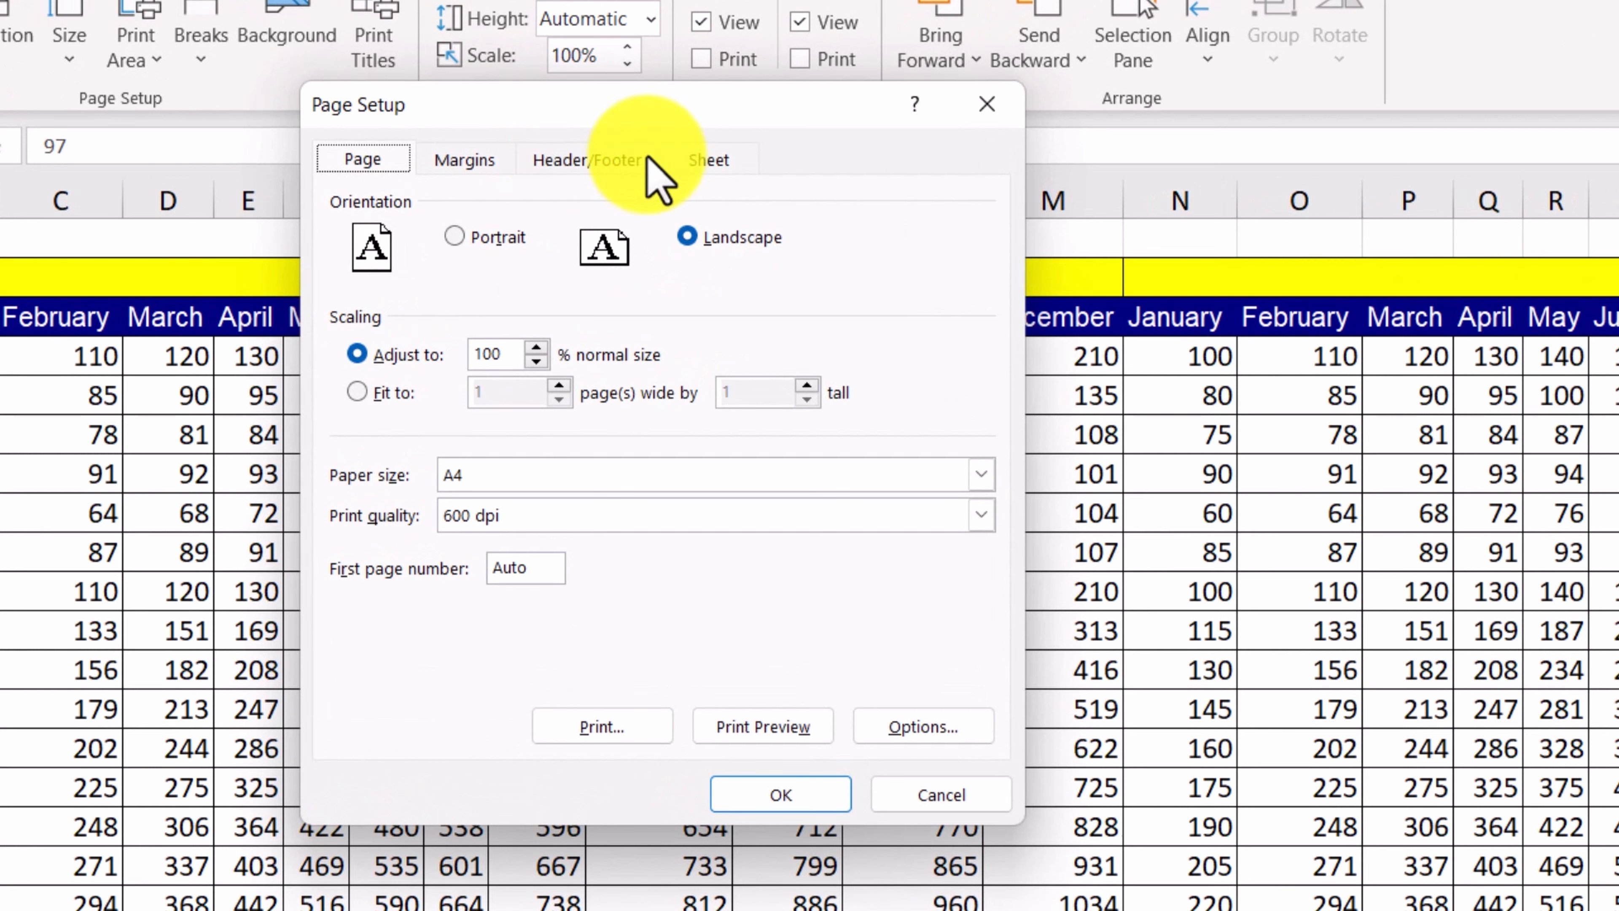
{"action": "left_click", "coordinate": [708, 164]}
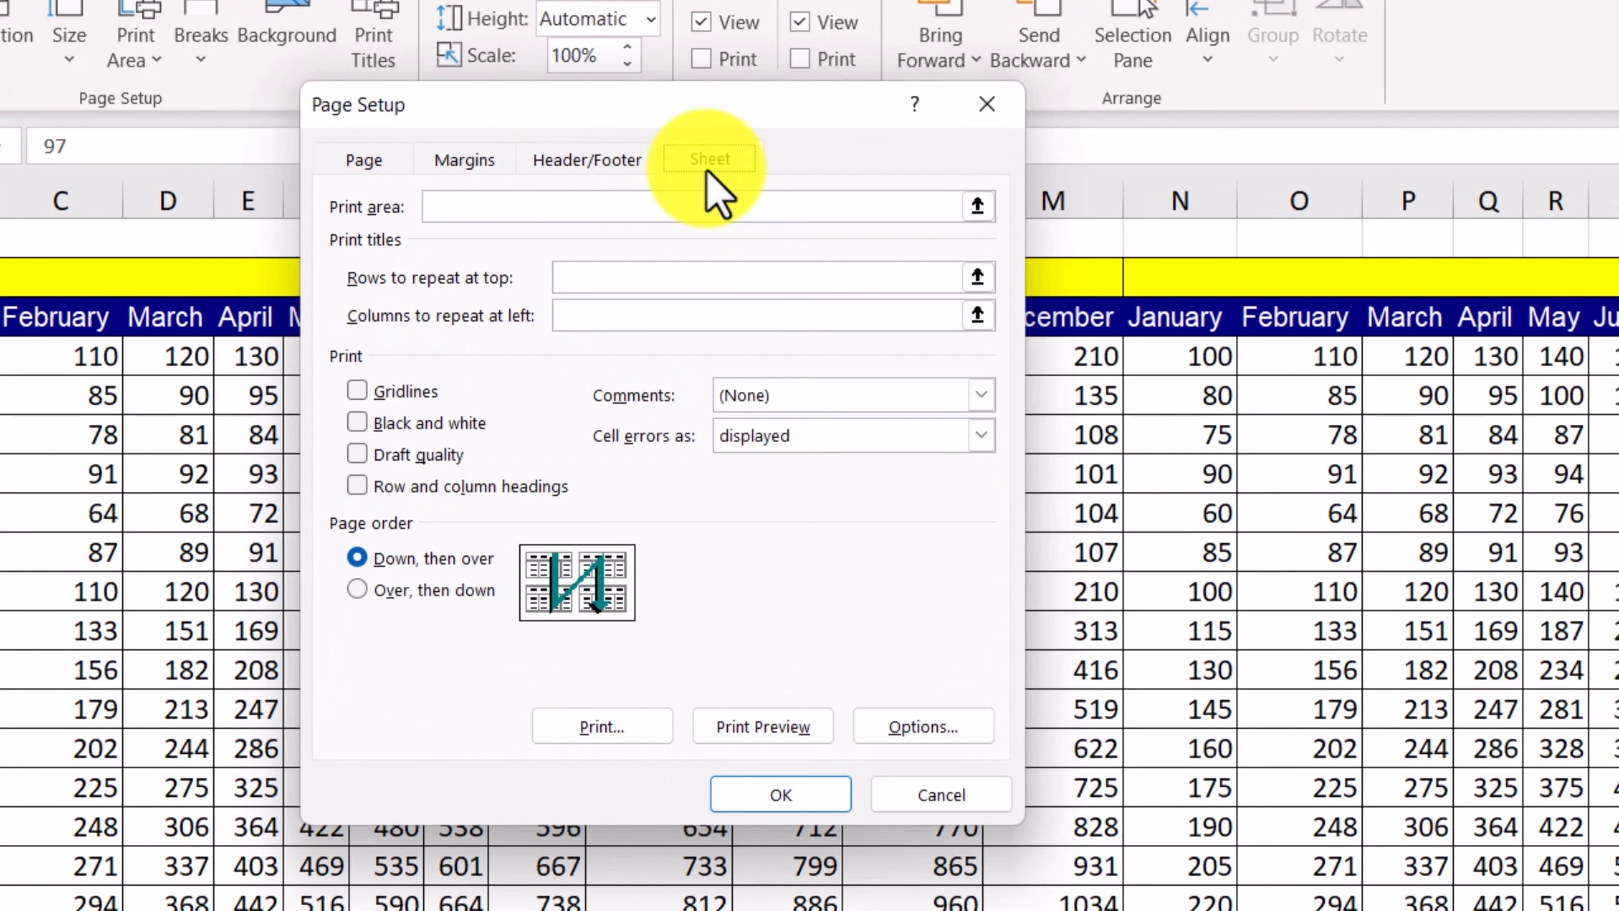
{"action": "left_click", "coordinate": [596, 281]}
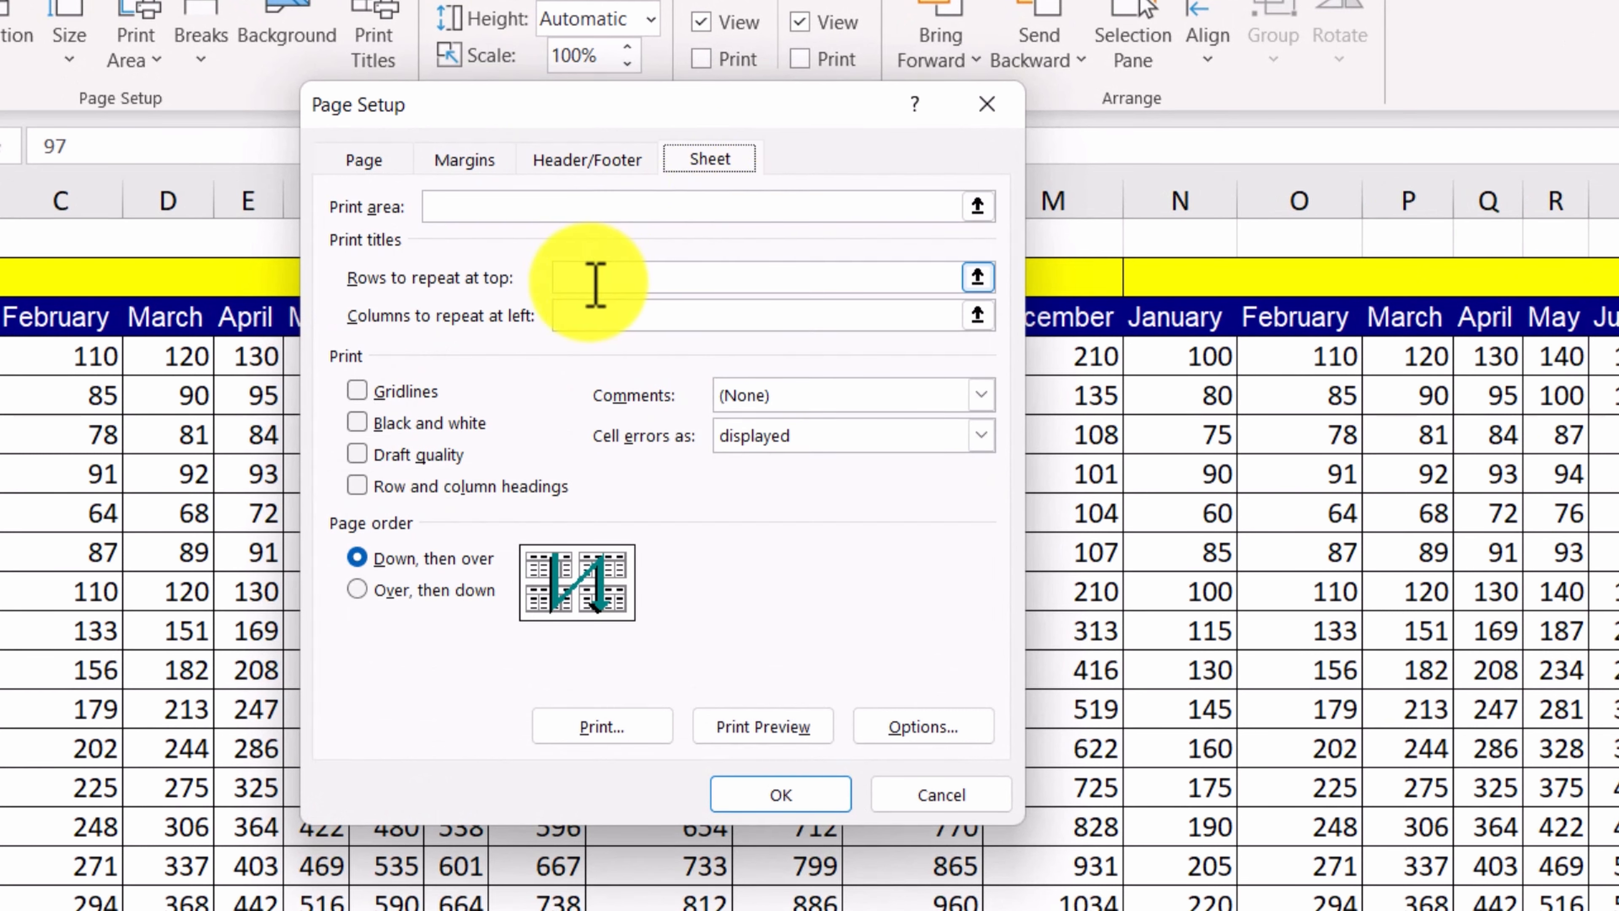
{"action": "left_click", "coordinate": [592, 284]}
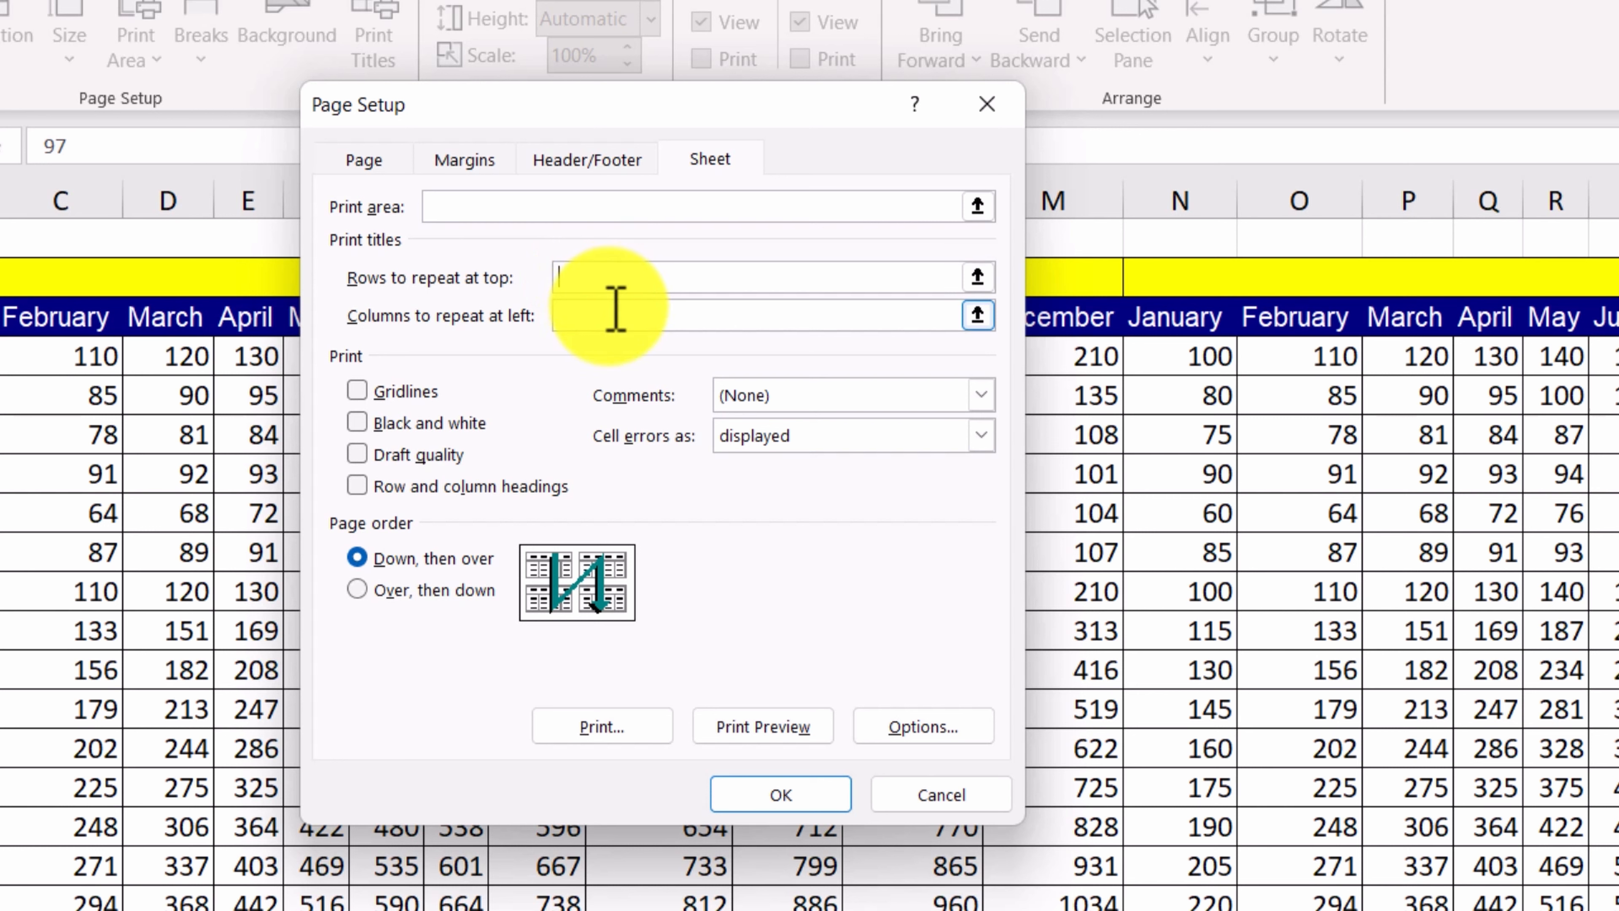
{"action": "left_click", "coordinate": [581, 315]}
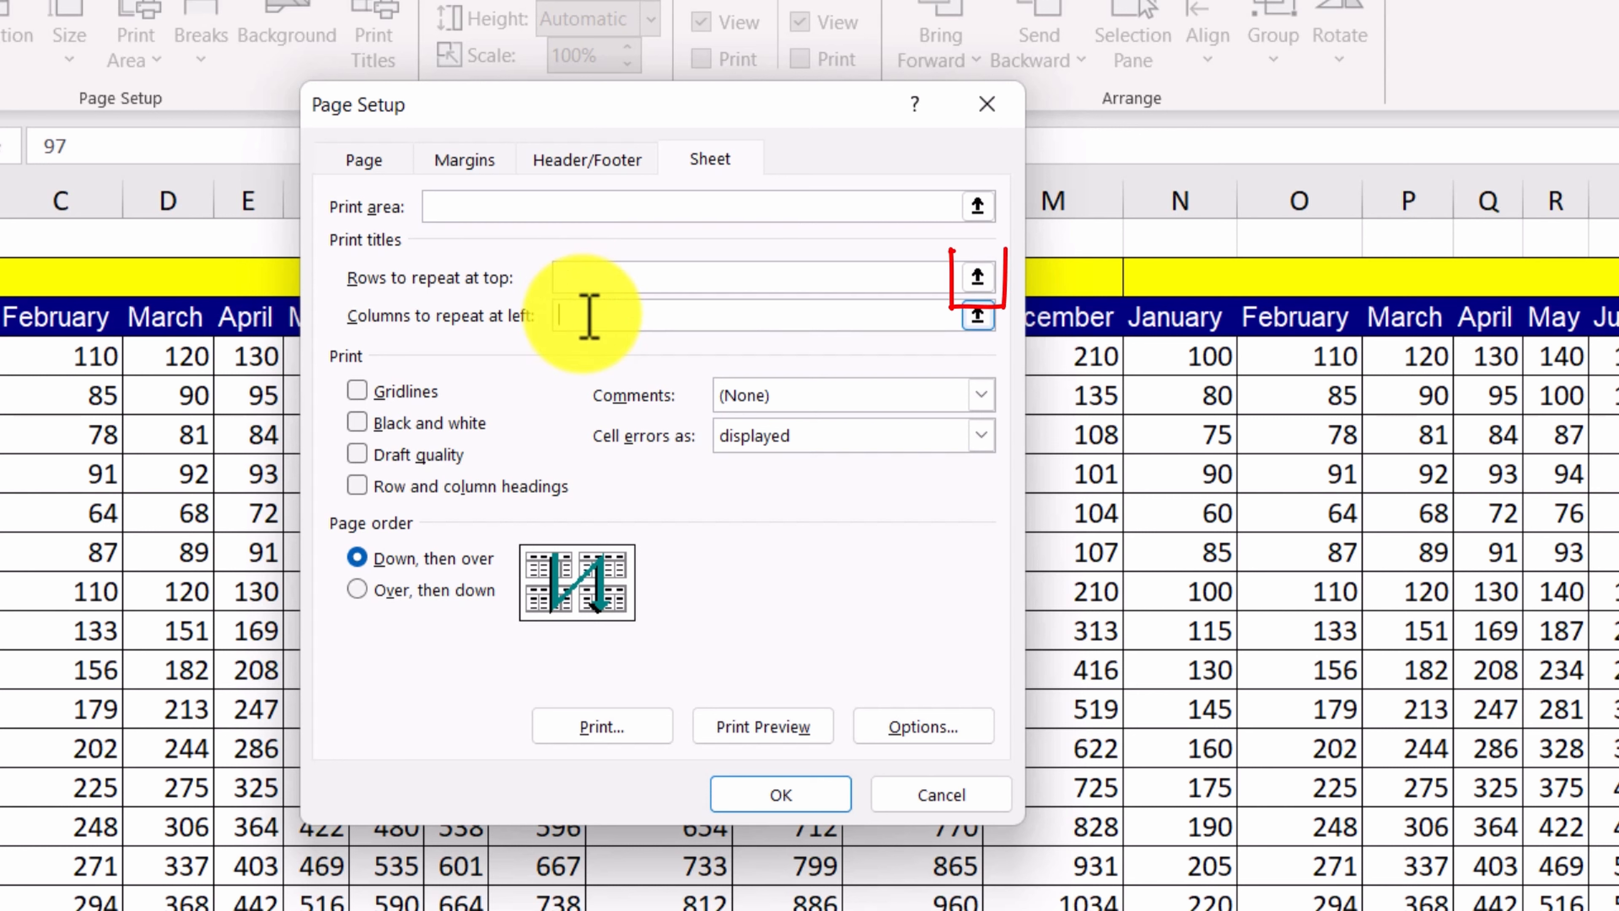
{"action": "left_click", "coordinate": [708, 280]}
{"action": "left_click", "coordinate": [977, 276]}
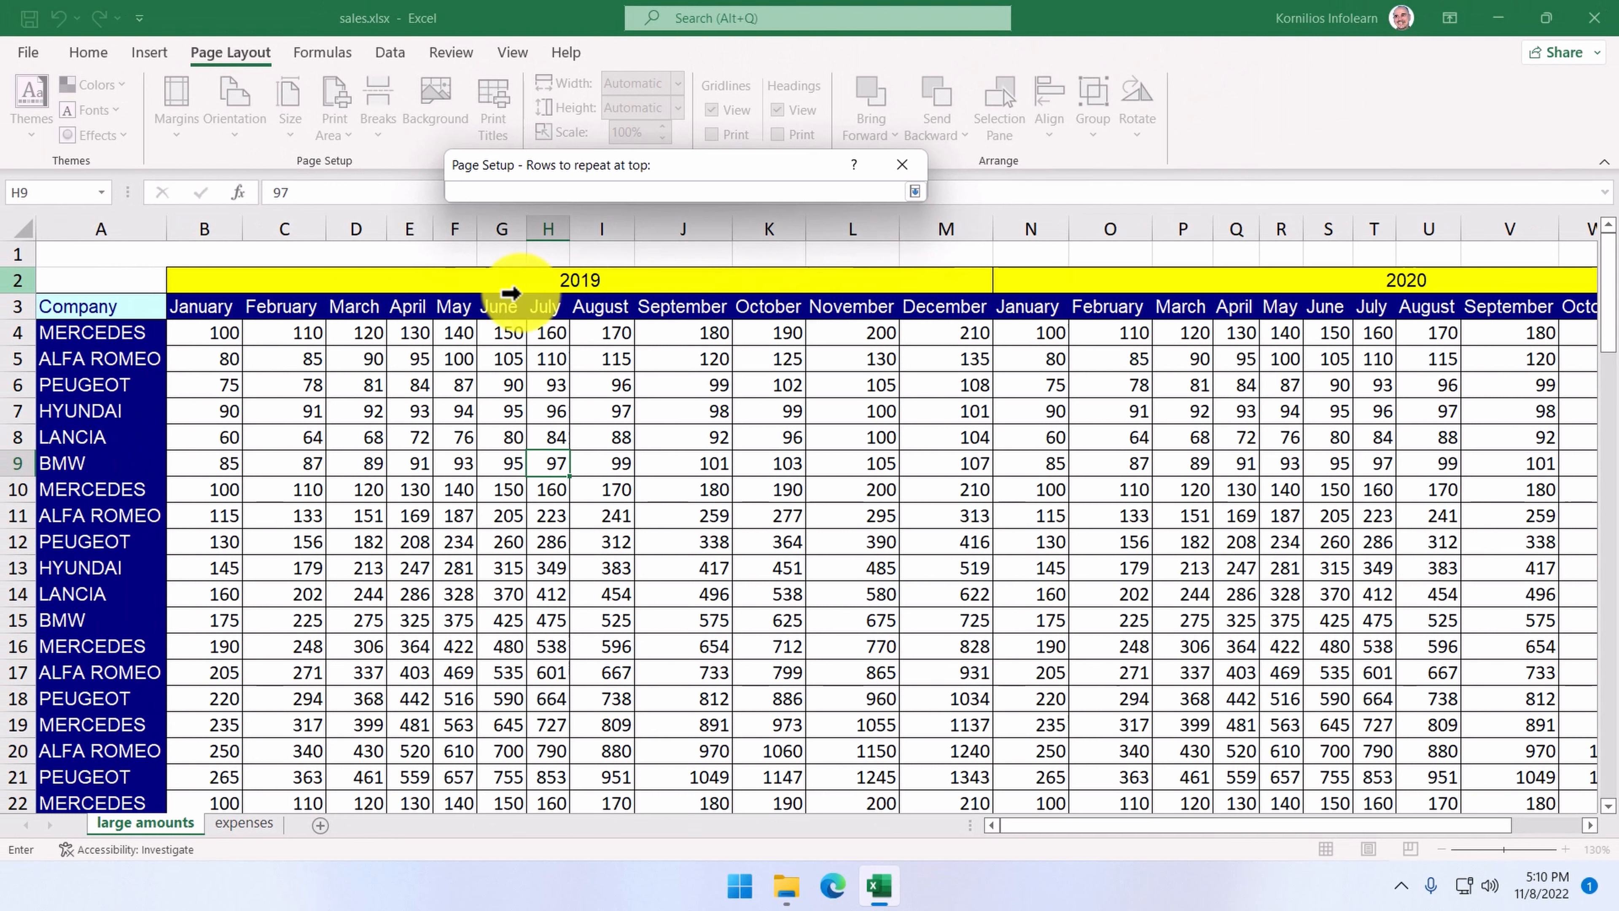
{"action": "left_click_drag", "start_coordinate": [18, 256], "coordinate": [17, 305]}
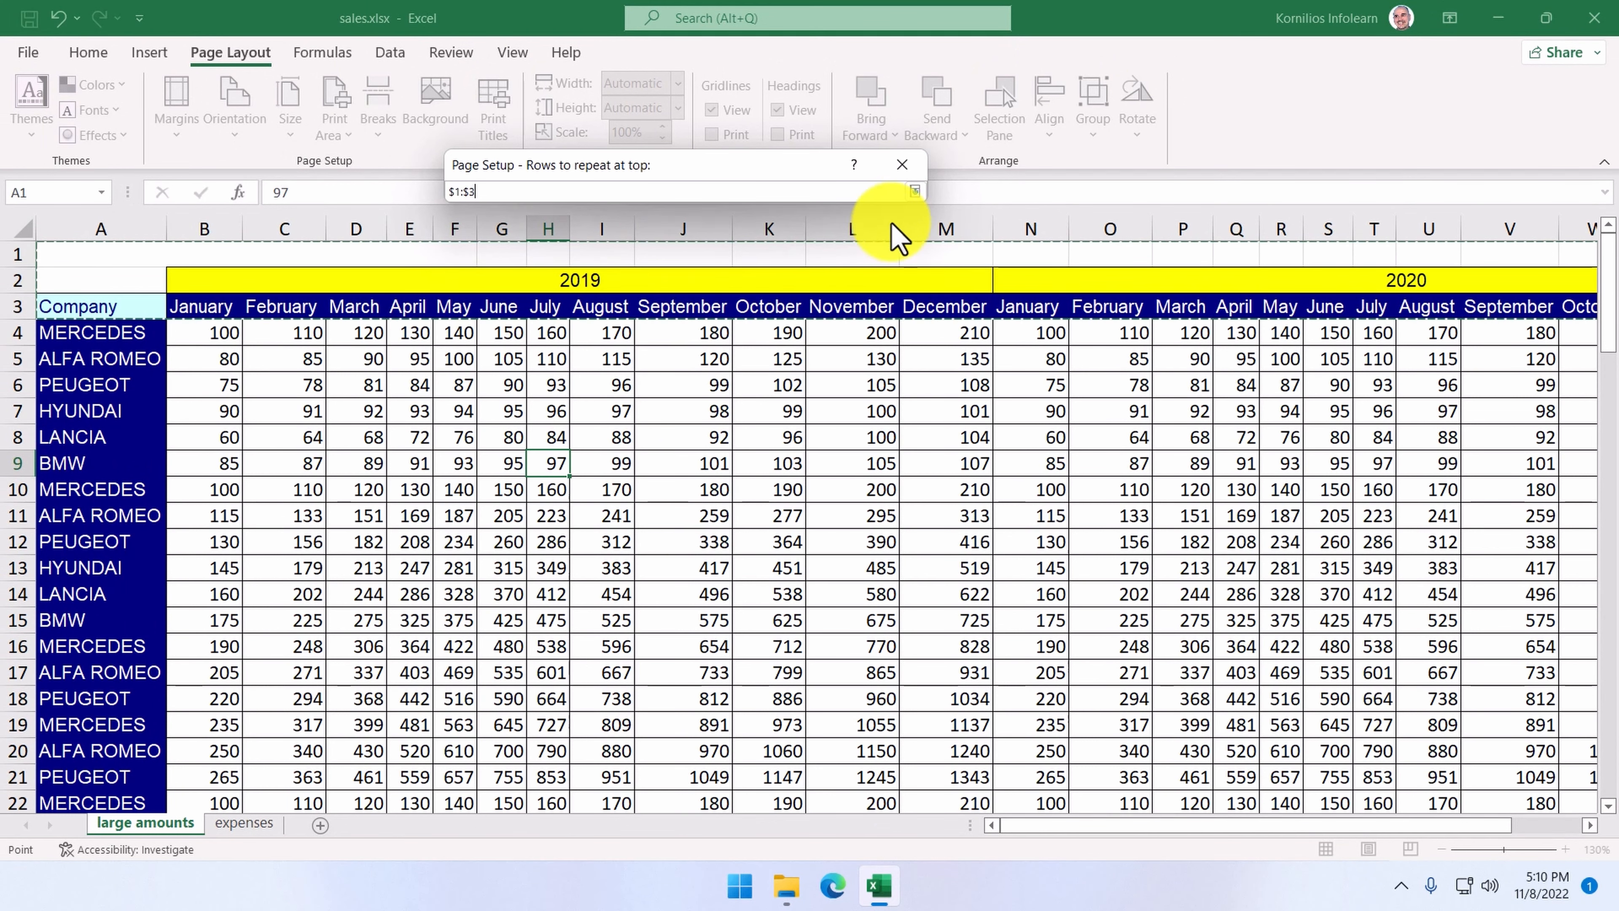
{"action": "left_click", "coordinate": [914, 192]}
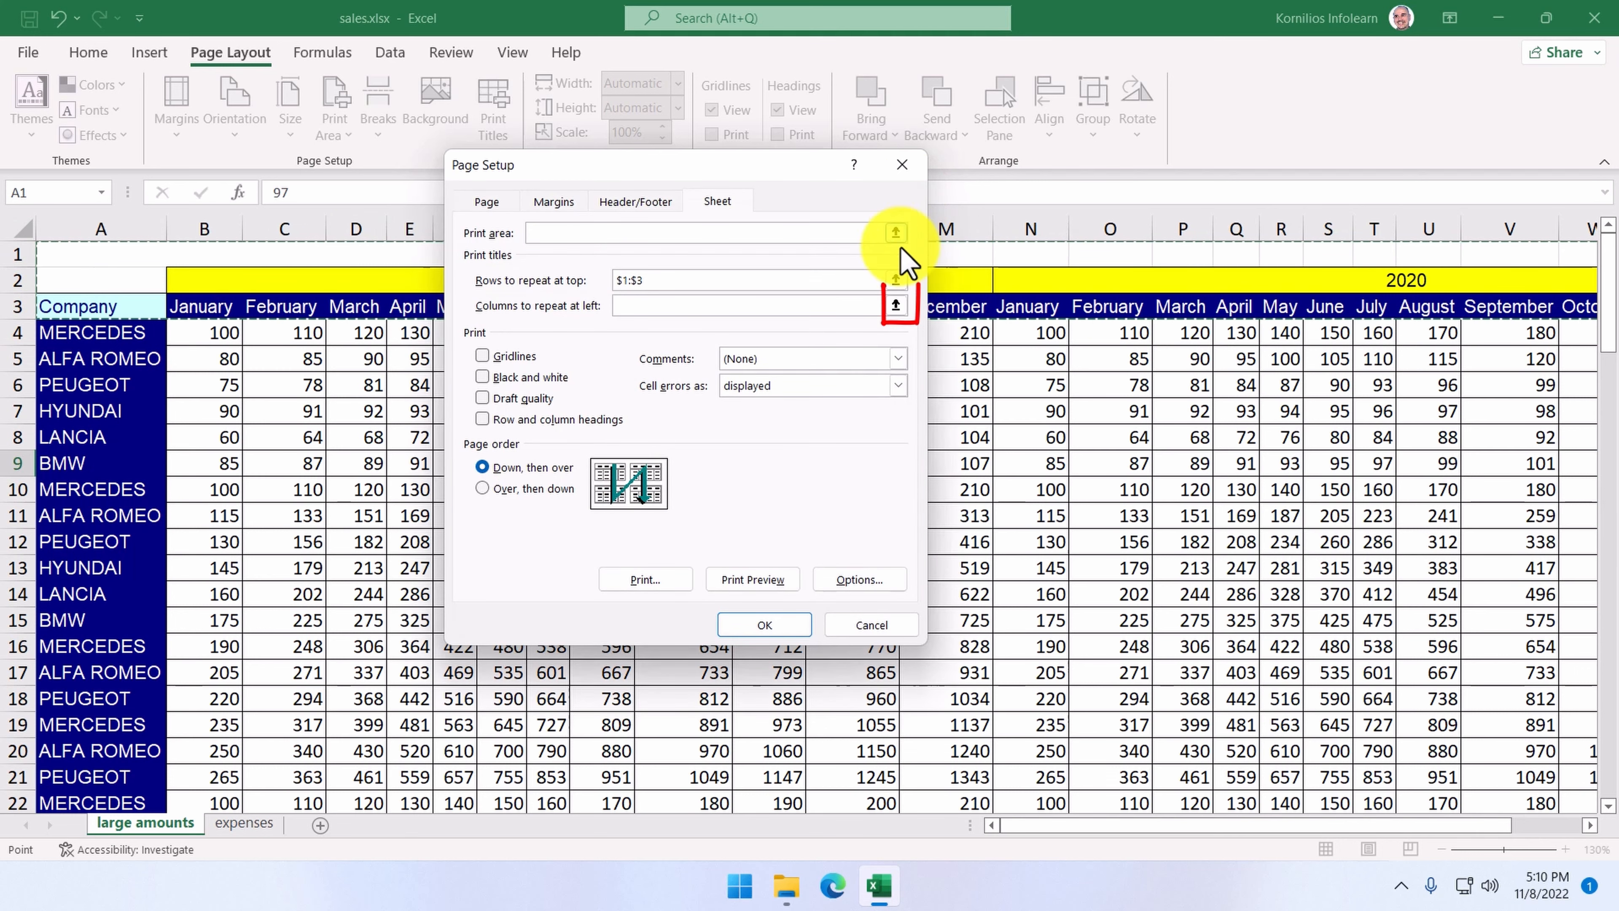
Set columns A to M ($A:$M) to repeat at the left of each printed page and apply the page setup
{"action": "left_click", "coordinate": [895, 306]}
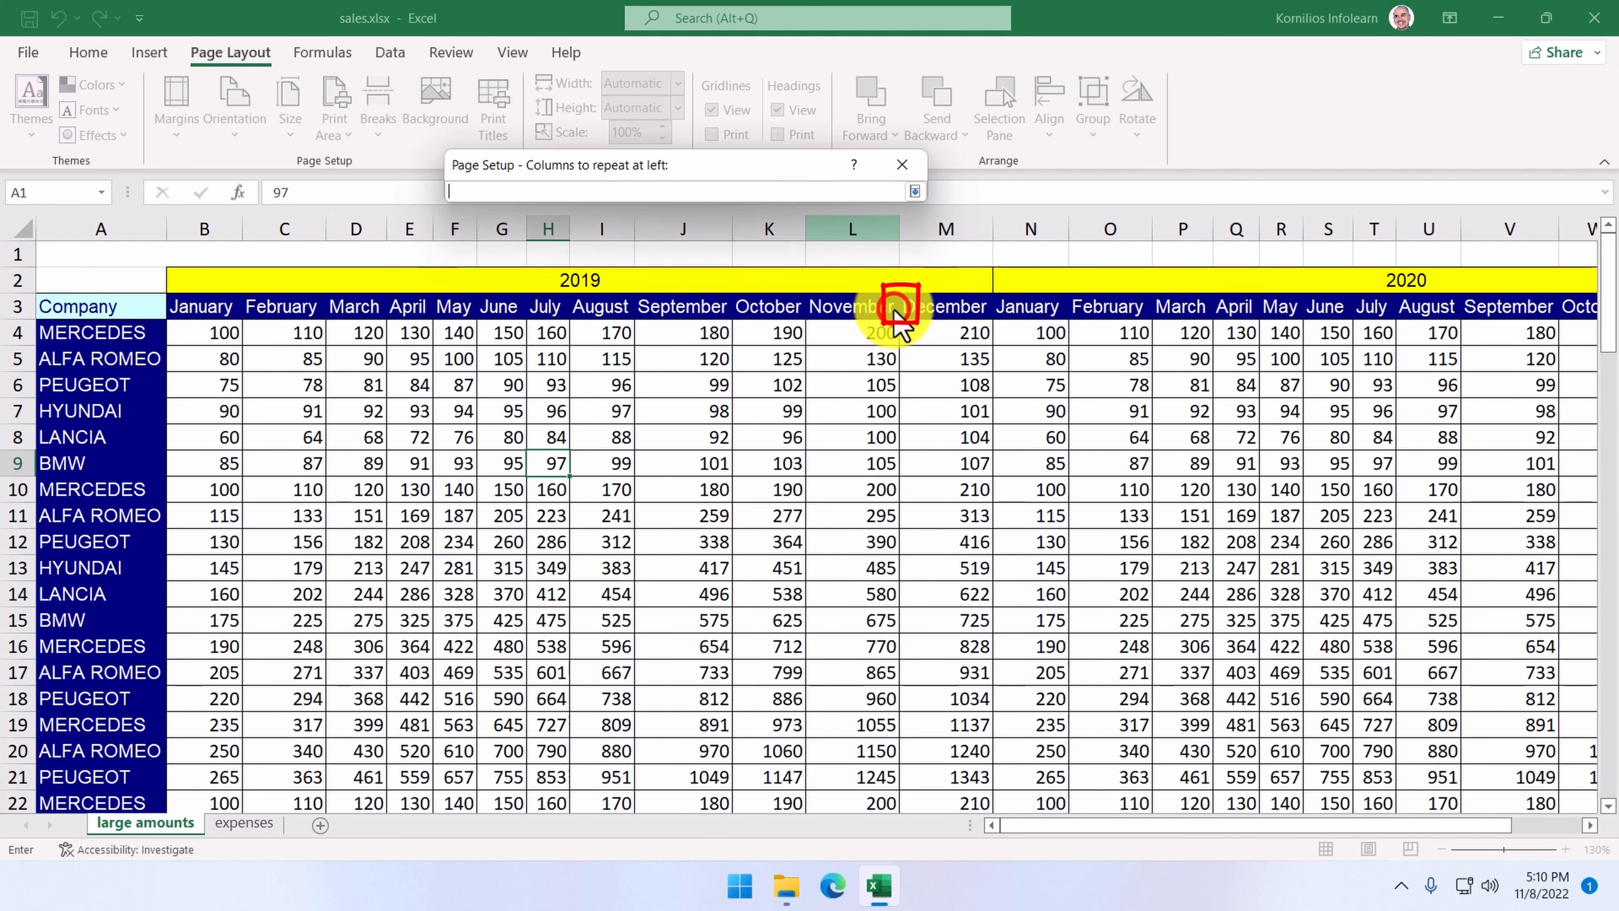
{"action": "left_click_drag", "start_coordinate": [79, 237], "coordinate": [927, 227]}
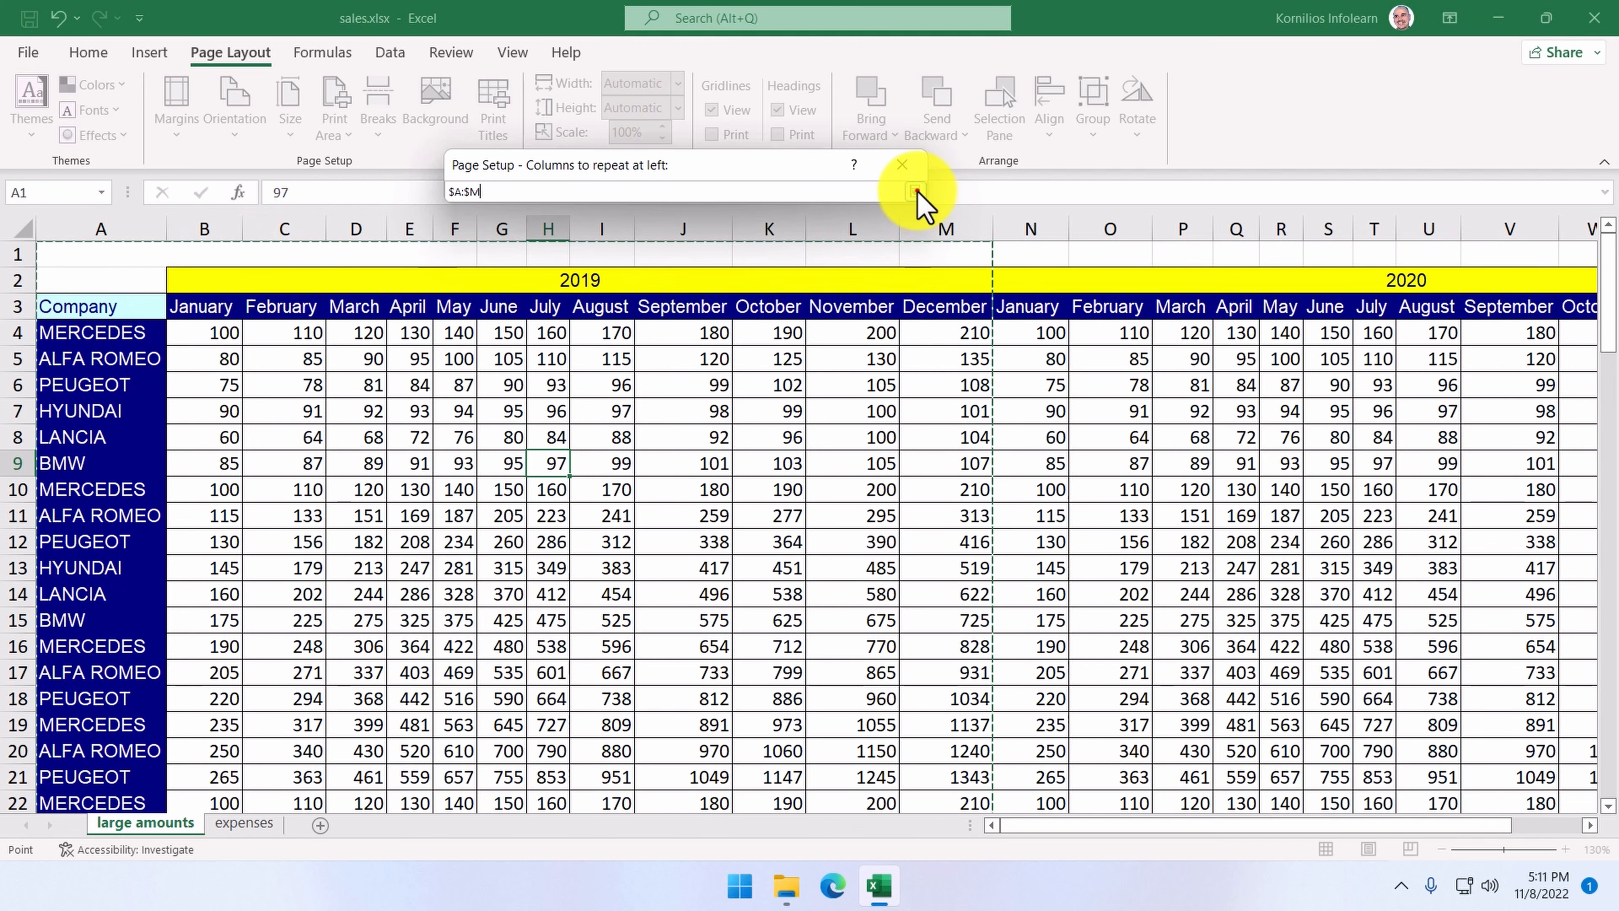
{"action": "left_click", "coordinate": [914, 191]}
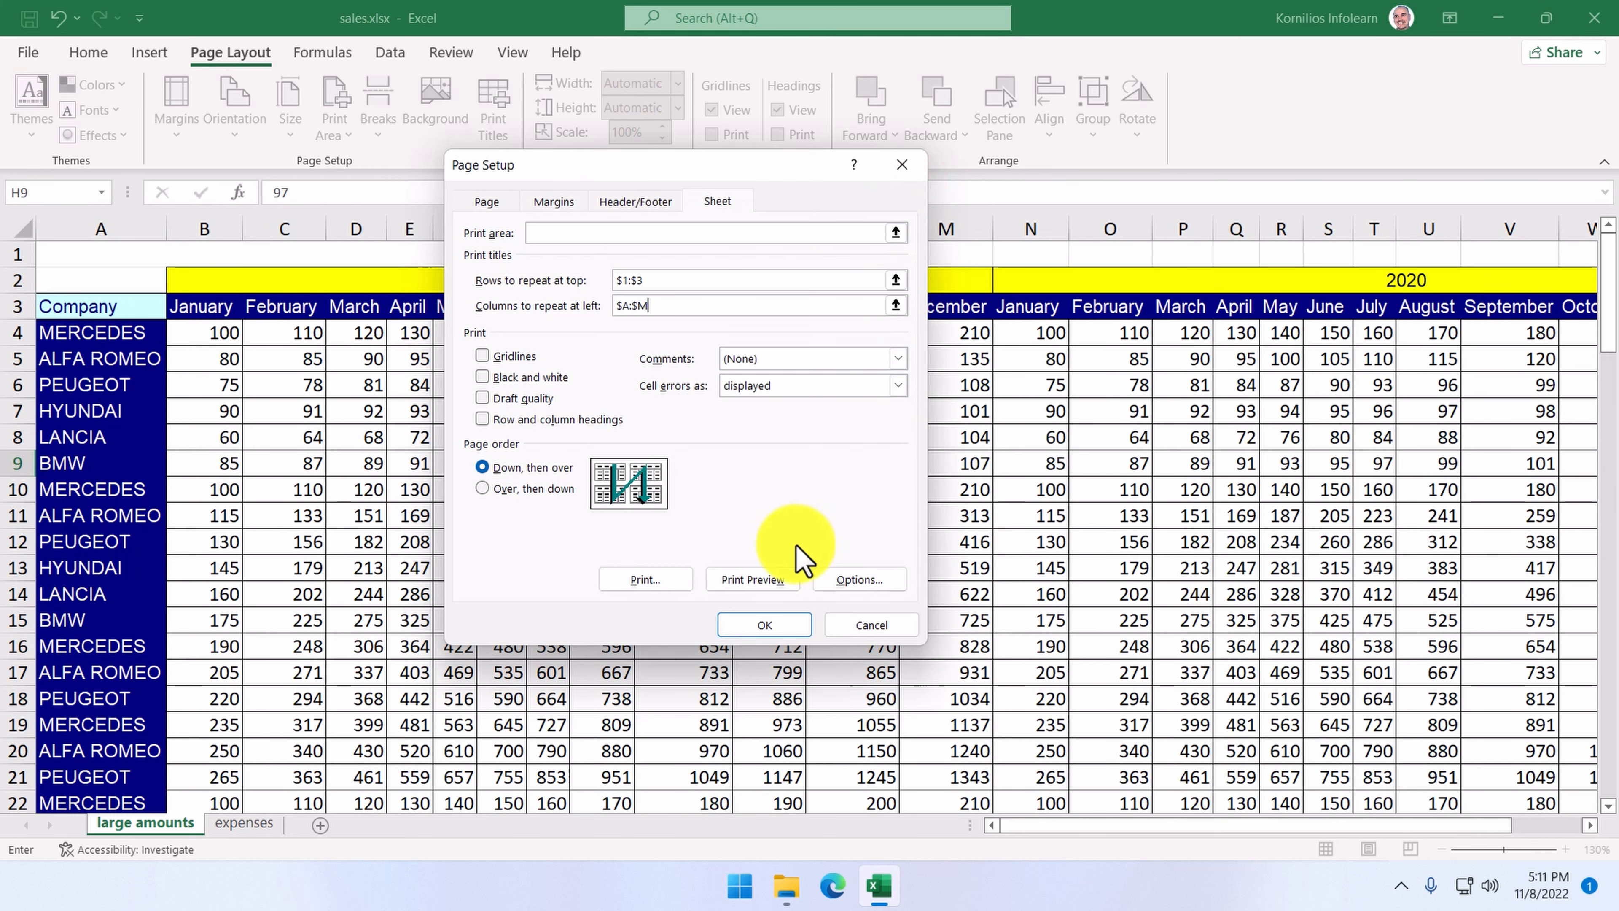
{"action": "left_click", "coordinate": [751, 622]}
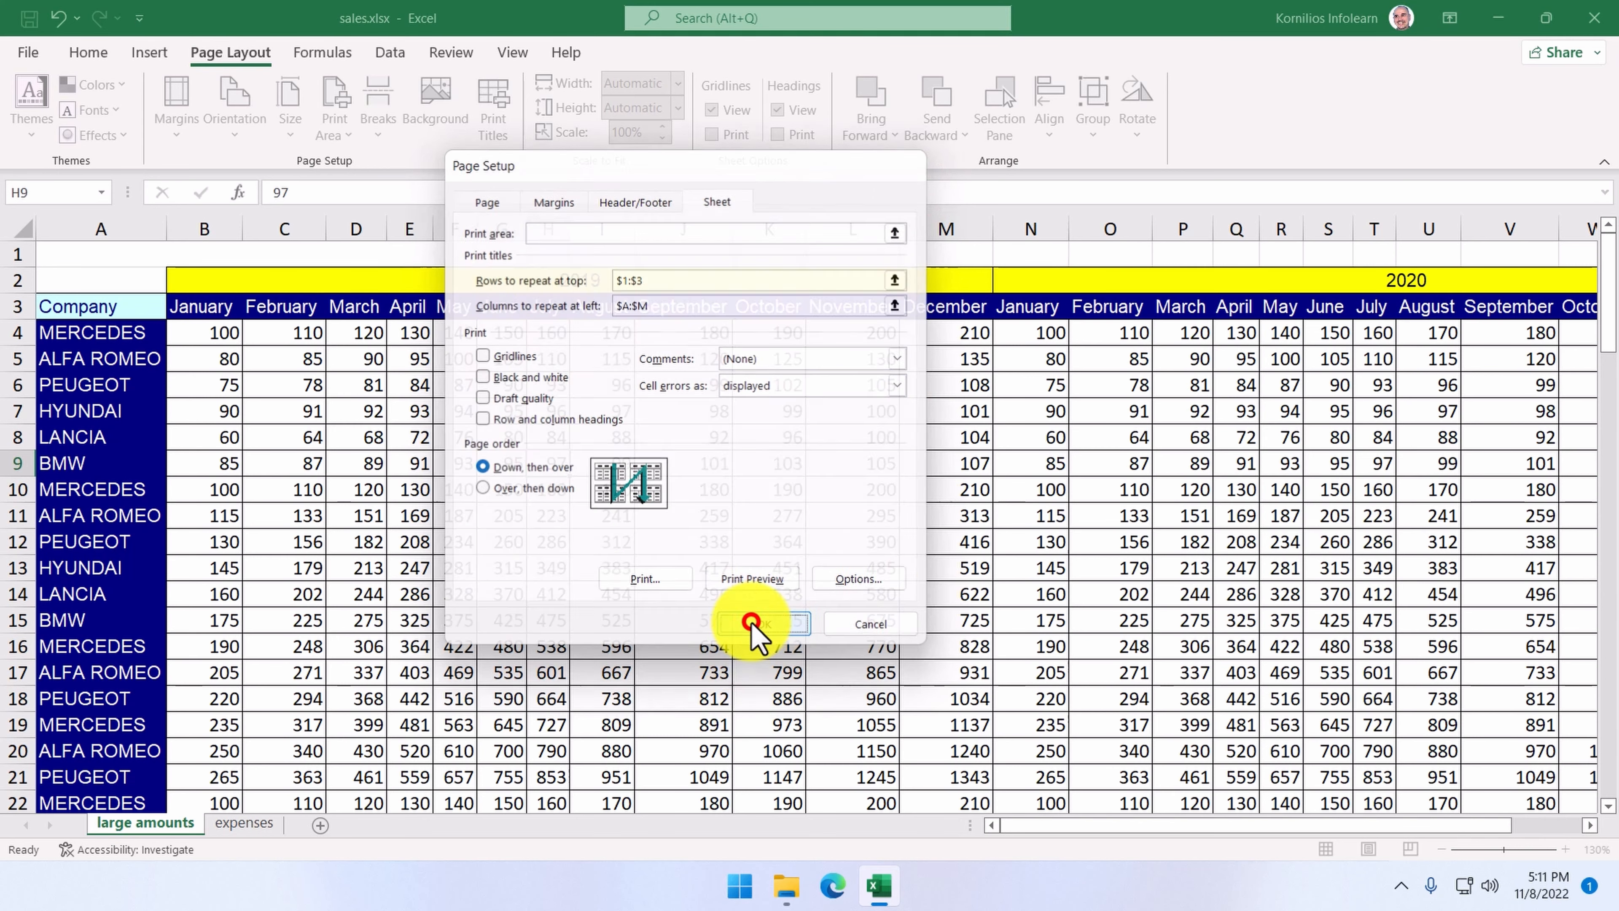
Examine the repeated title rows and columns on the first four pages of the print preview, and return to the sheet
{"action": "left_click", "coordinate": [28, 52]}
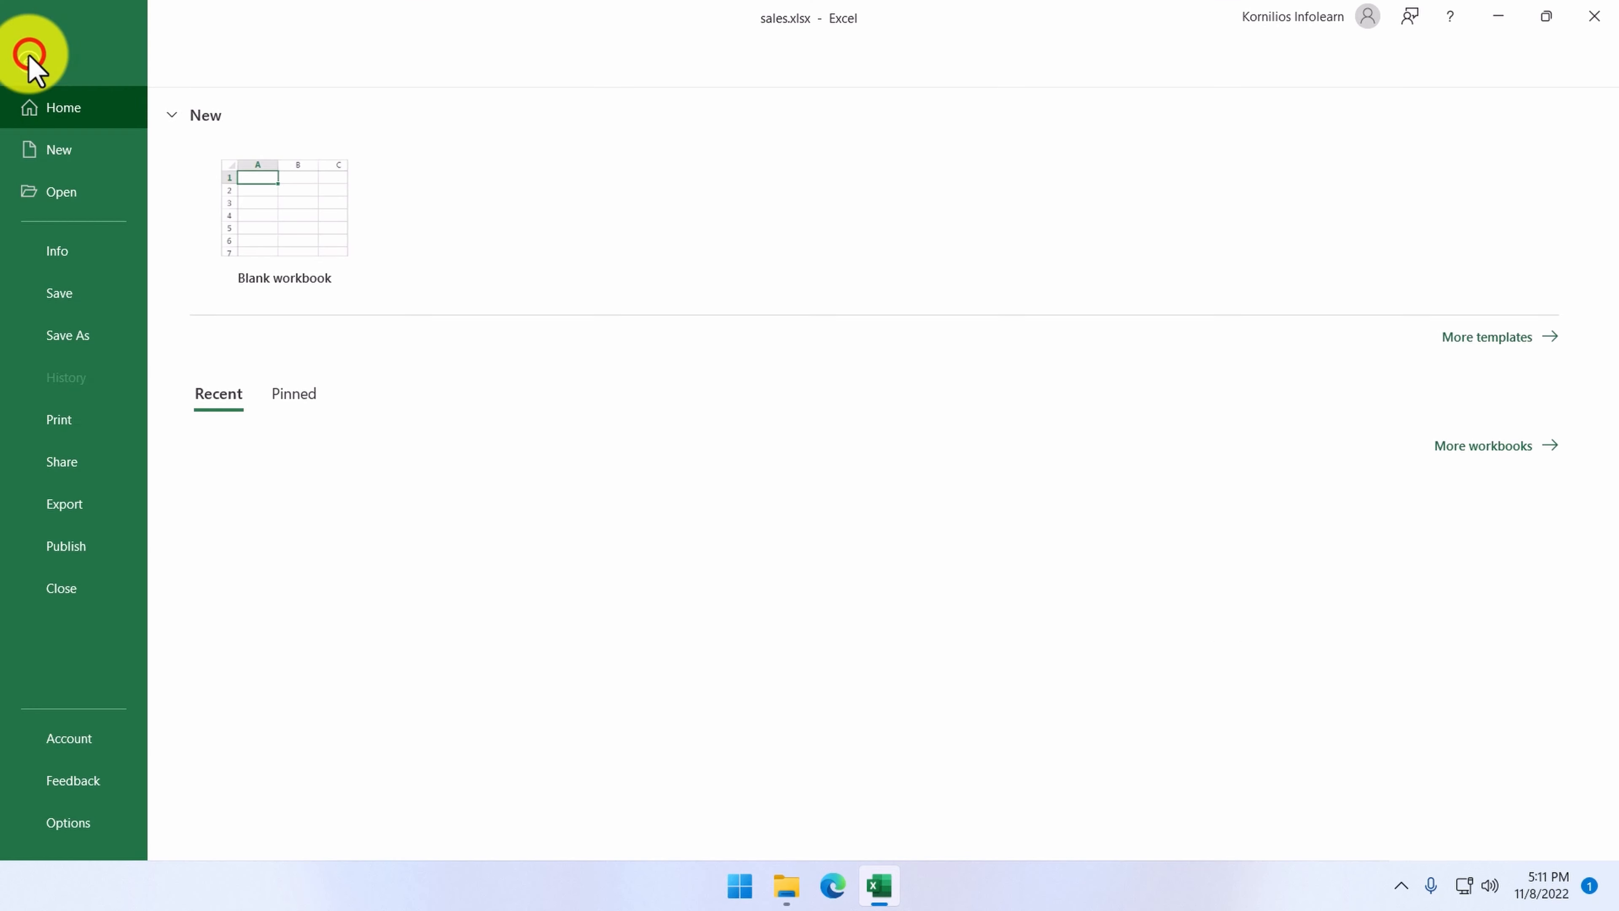
{"action": "left_click", "coordinate": [61, 420]}
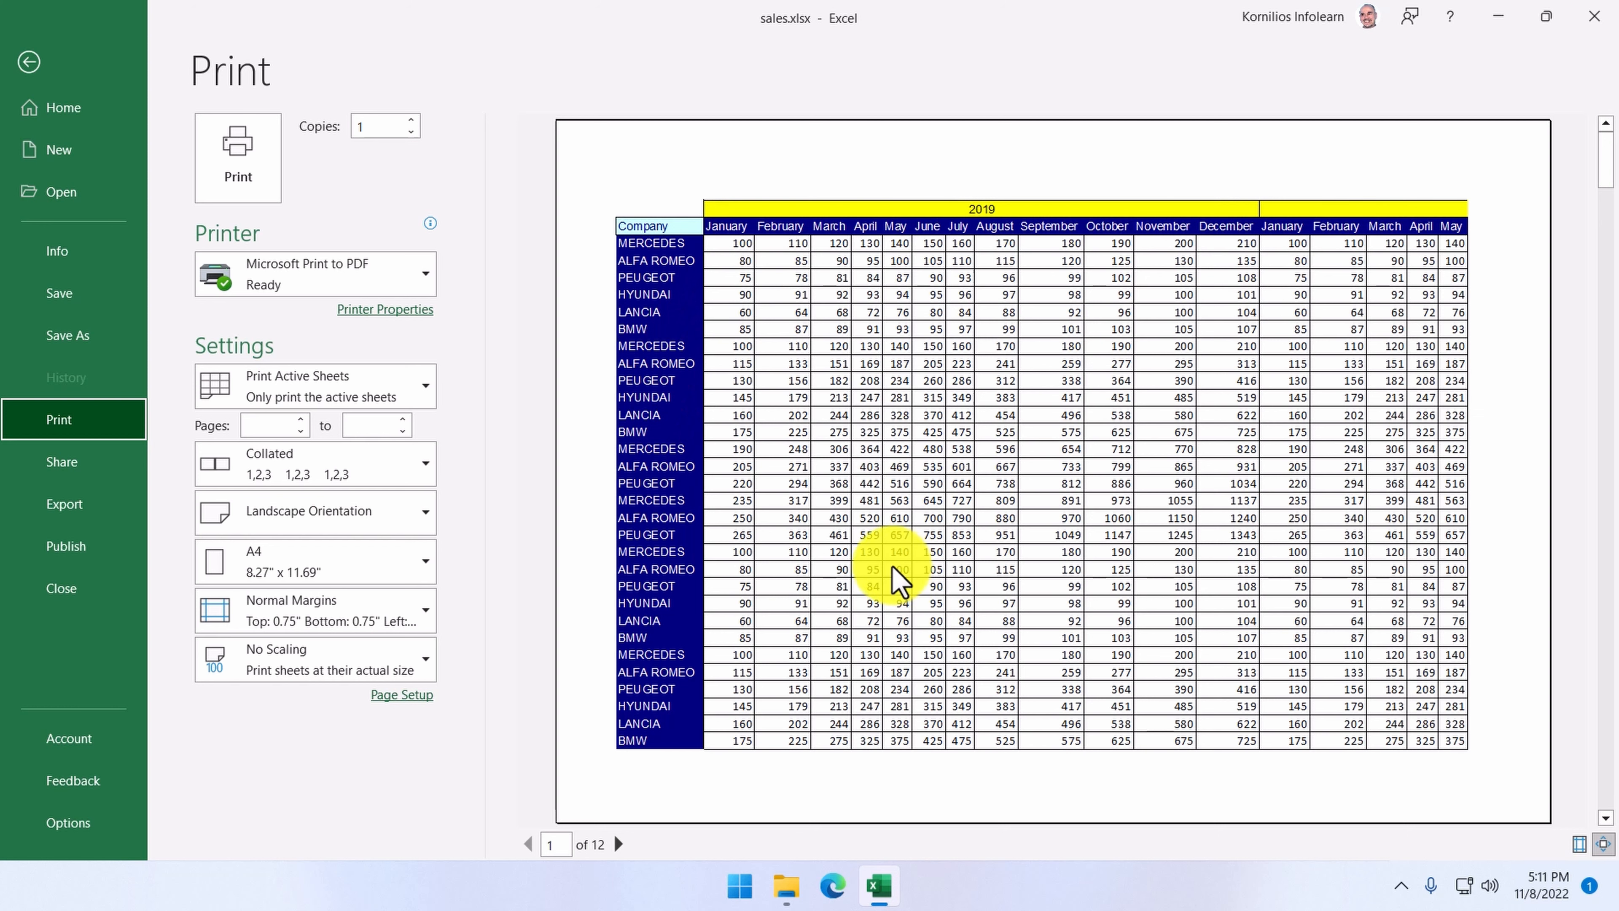
{"action": "left_click", "coordinate": [618, 844]}
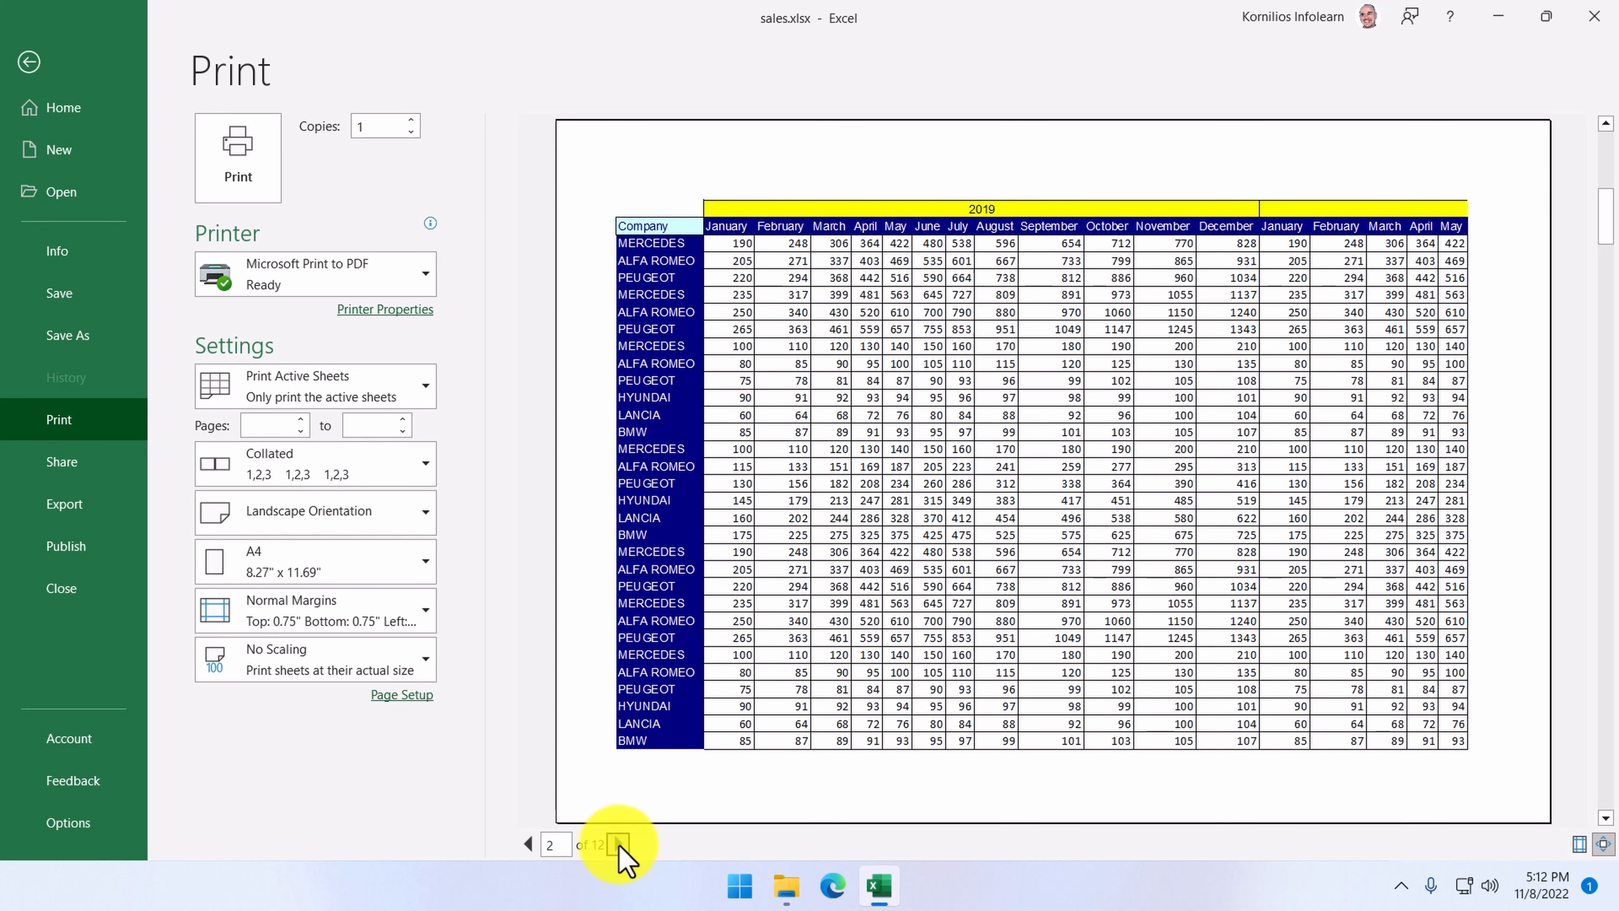
{"action": "left_click", "coordinate": [618, 844]}
{"action": "left_click", "coordinate": [618, 843]}
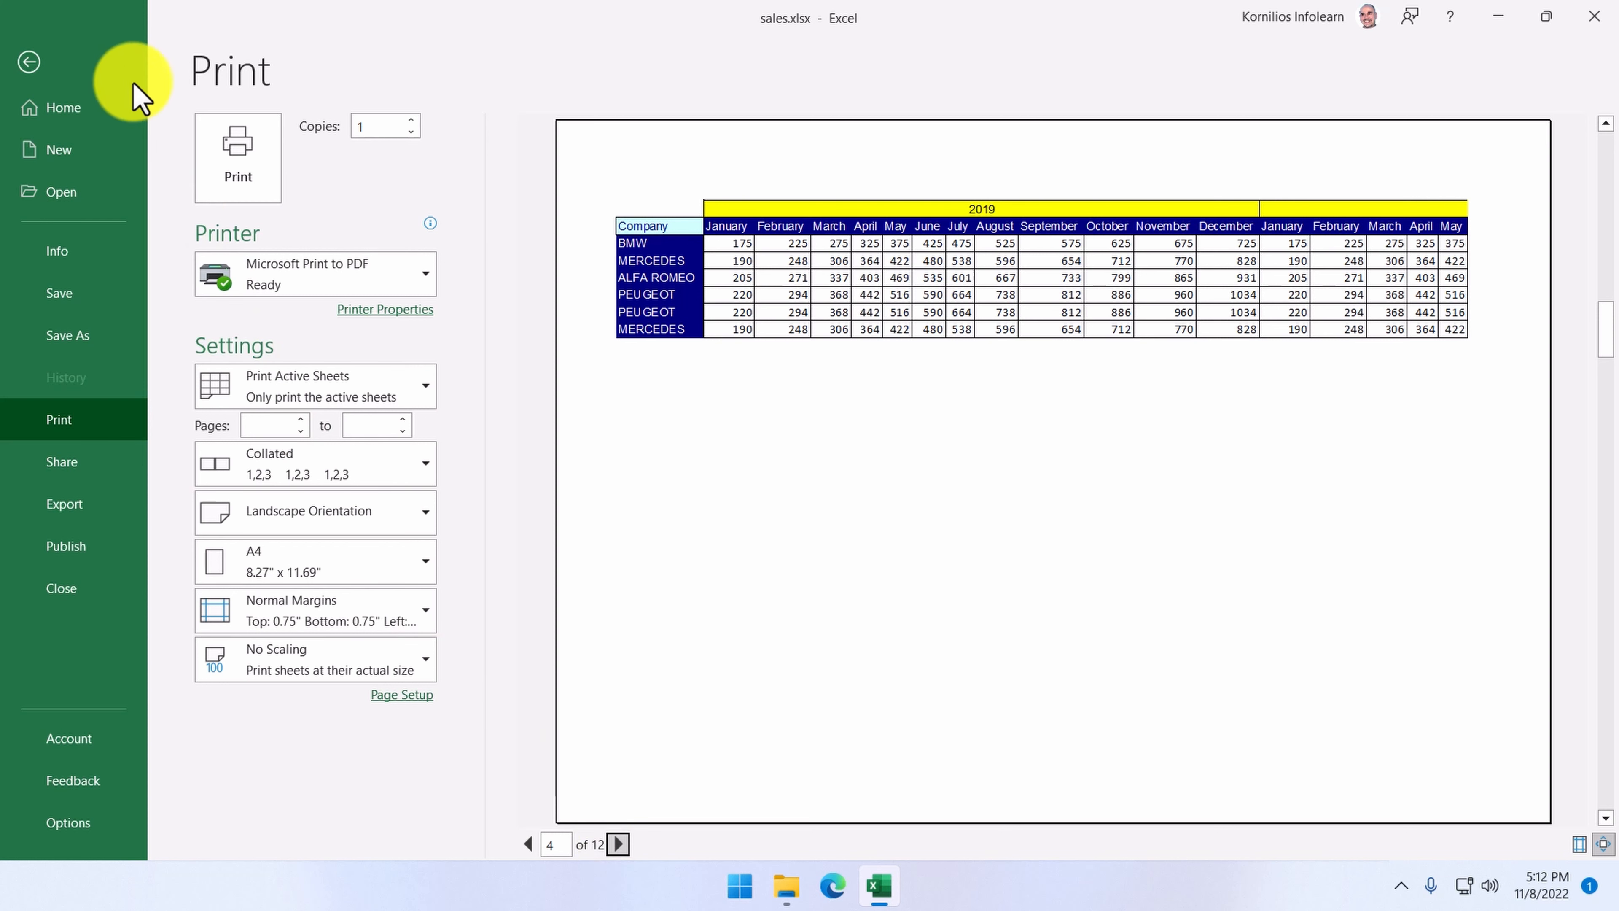
{"action": "left_click", "coordinate": [28, 62]}
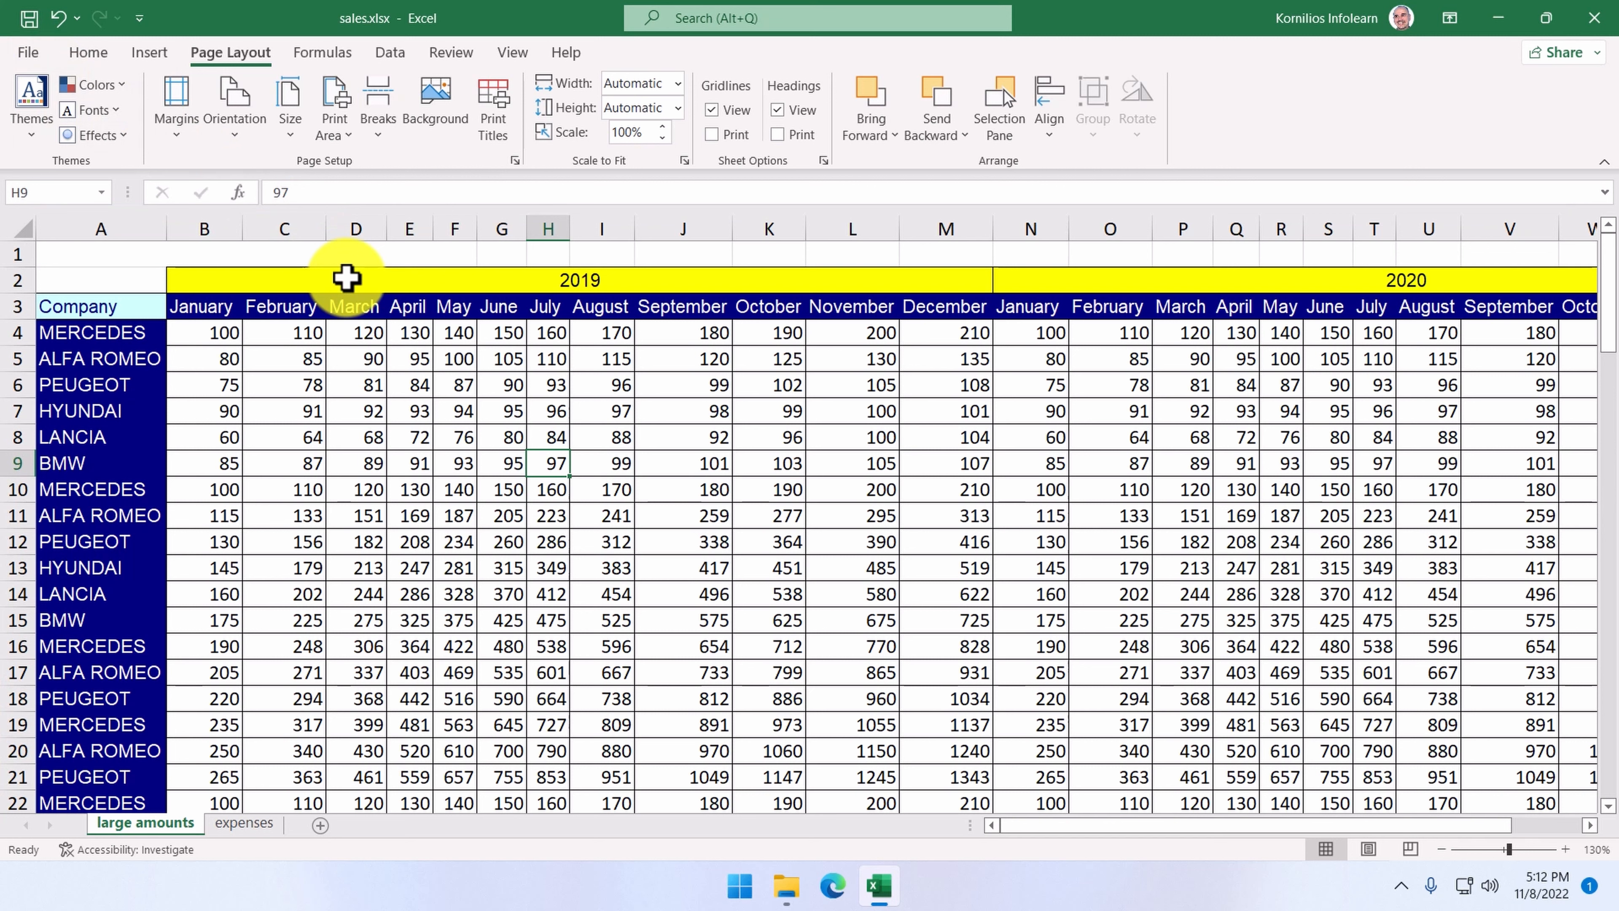
Check the first print preview page for gridlines and row and column headings, and return to the sheet
{"action": "left_click", "coordinate": [24, 49]}
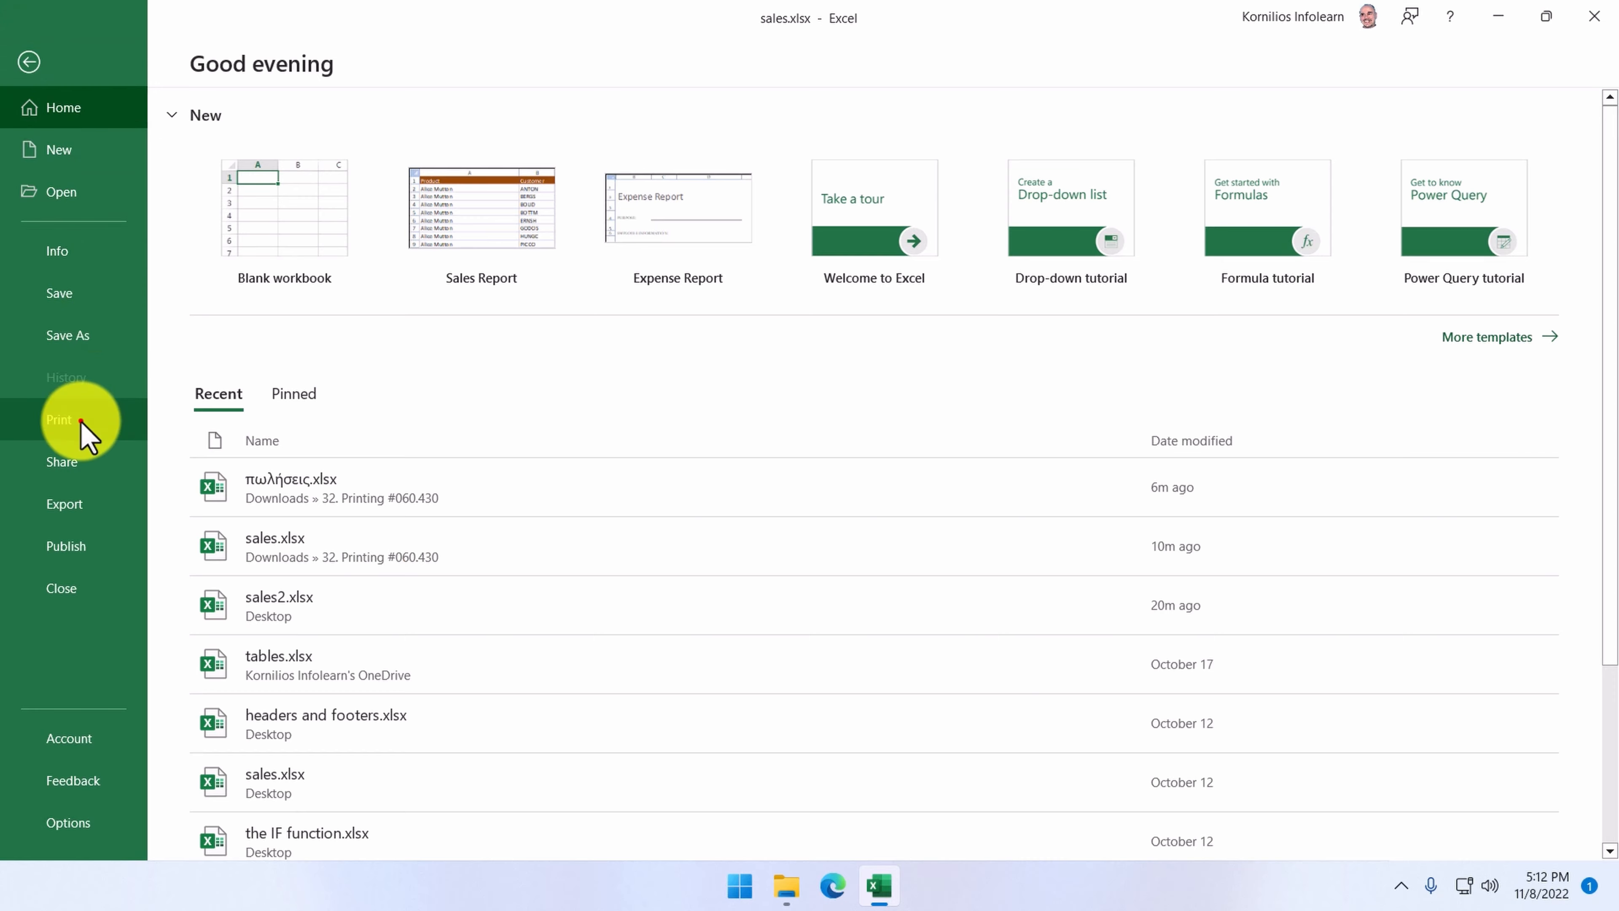
{"action": "left_click", "coordinate": [80, 420]}
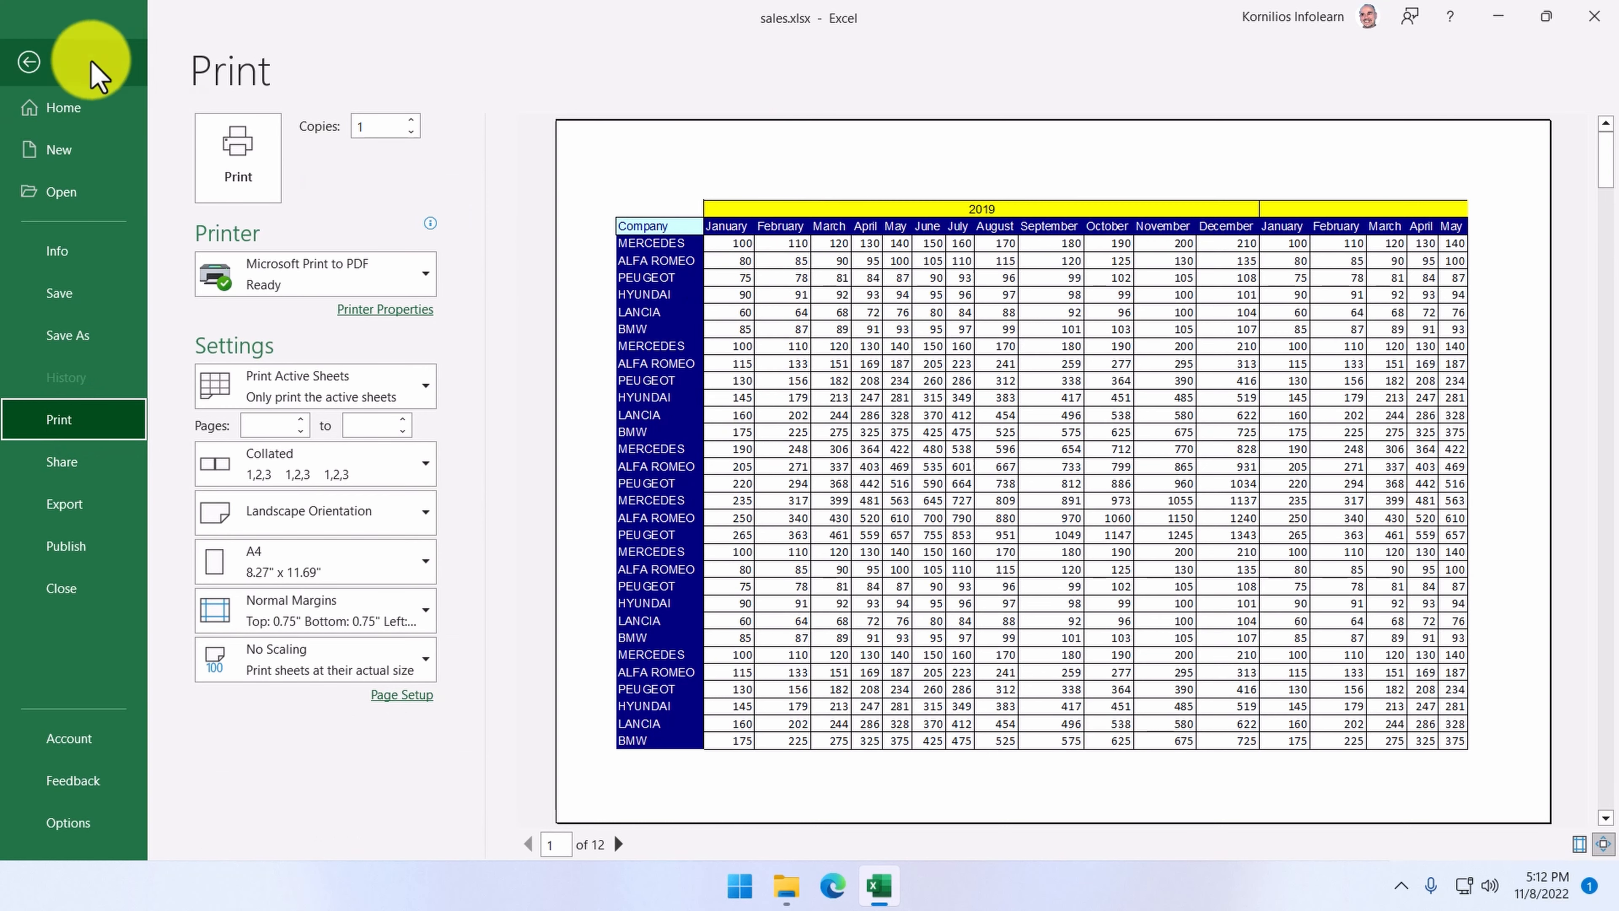
{"action": "left_click", "coordinate": [28, 62]}
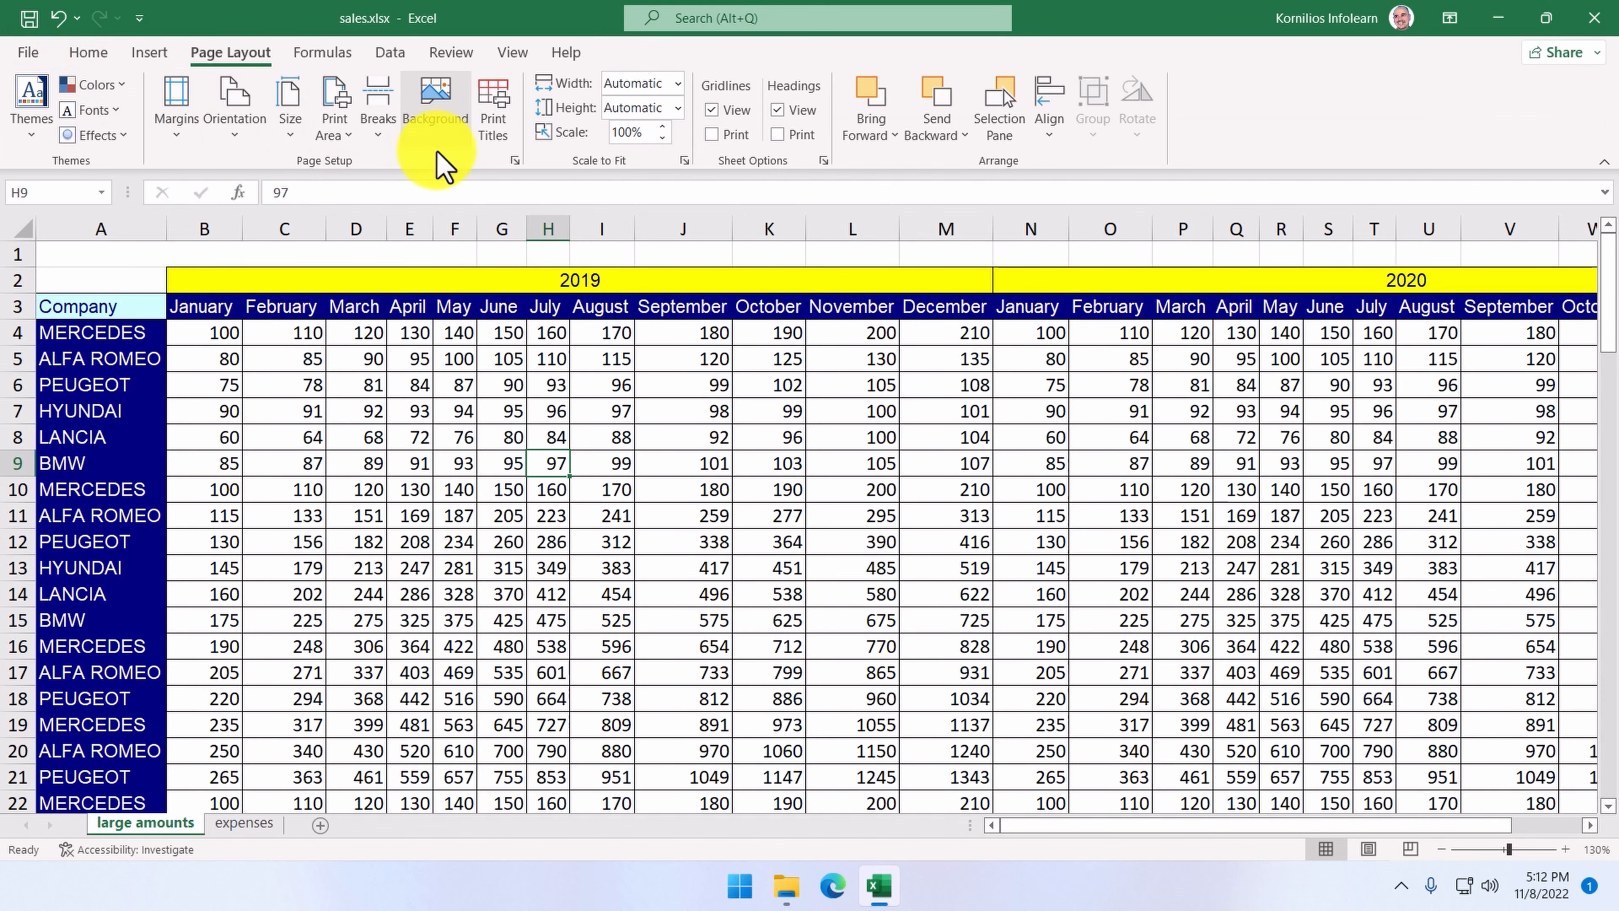
Turn on printing of gridlines and of row and column headings, and check the result in the print preview
{"action": "left_click", "coordinate": [514, 160]}
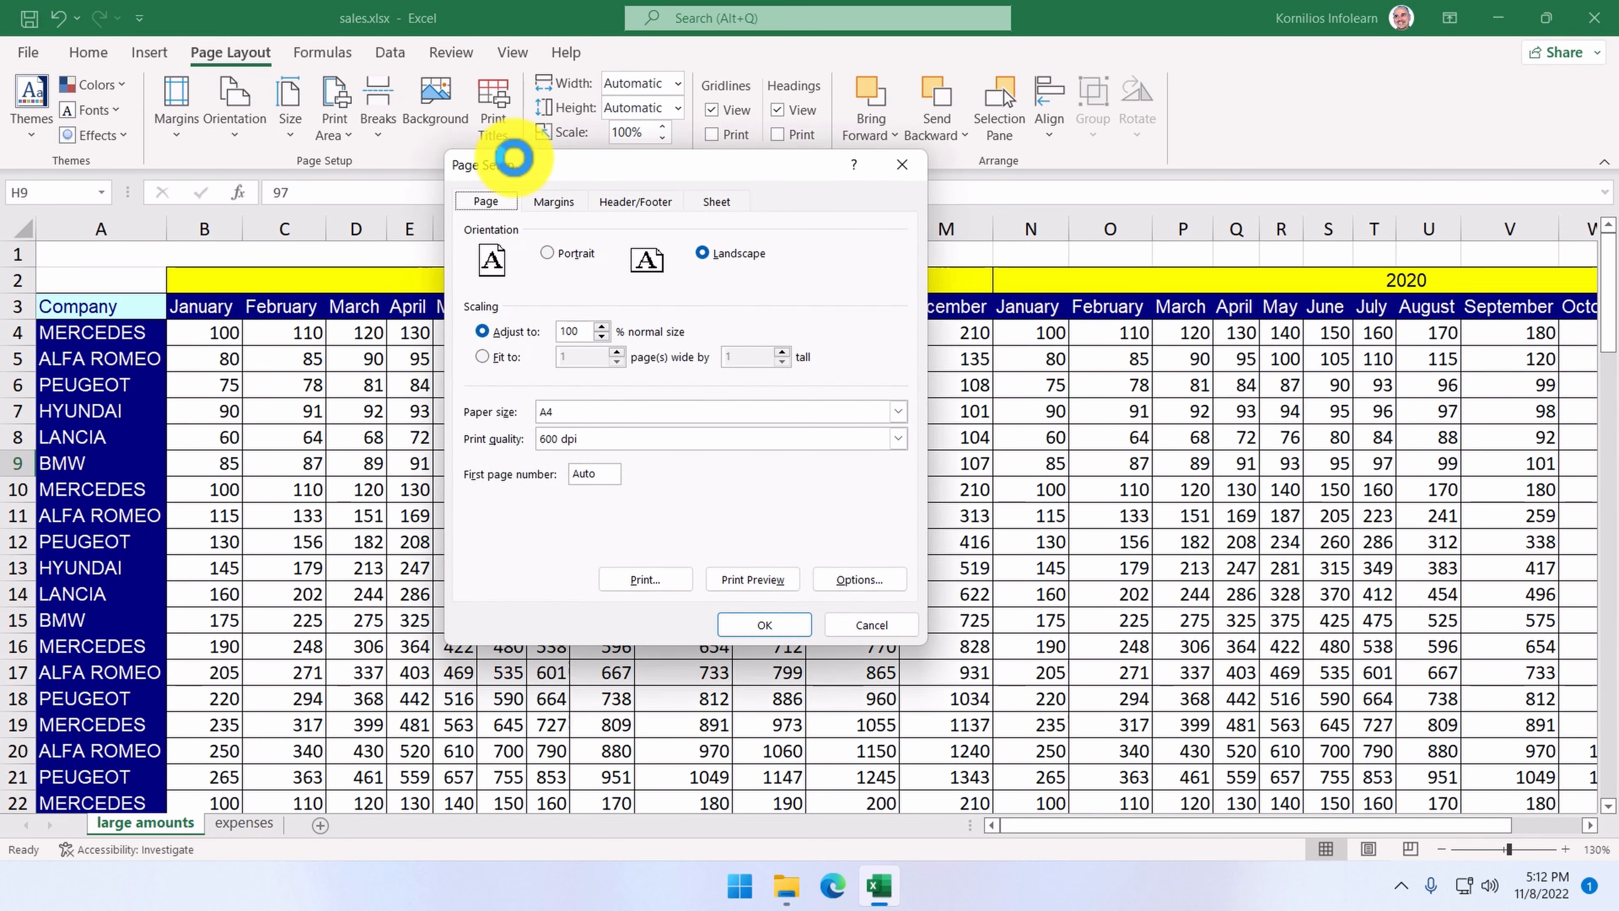
{"action": "left_click", "coordinate": [719, 201]}
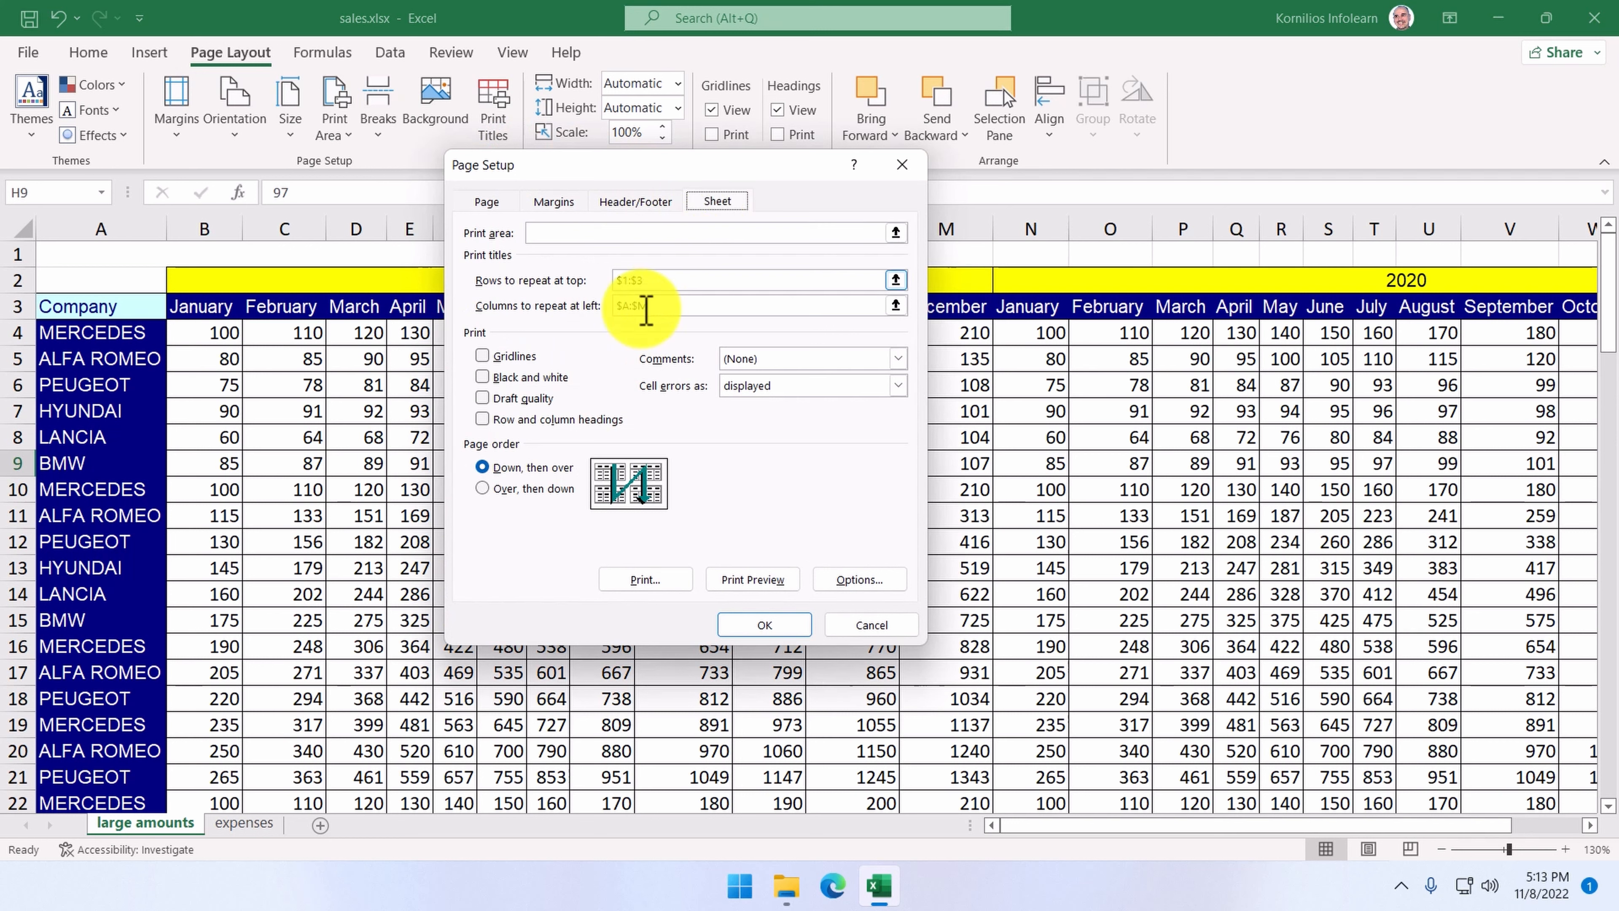
{"action": "left_click", "coordinate": [490, 357]}
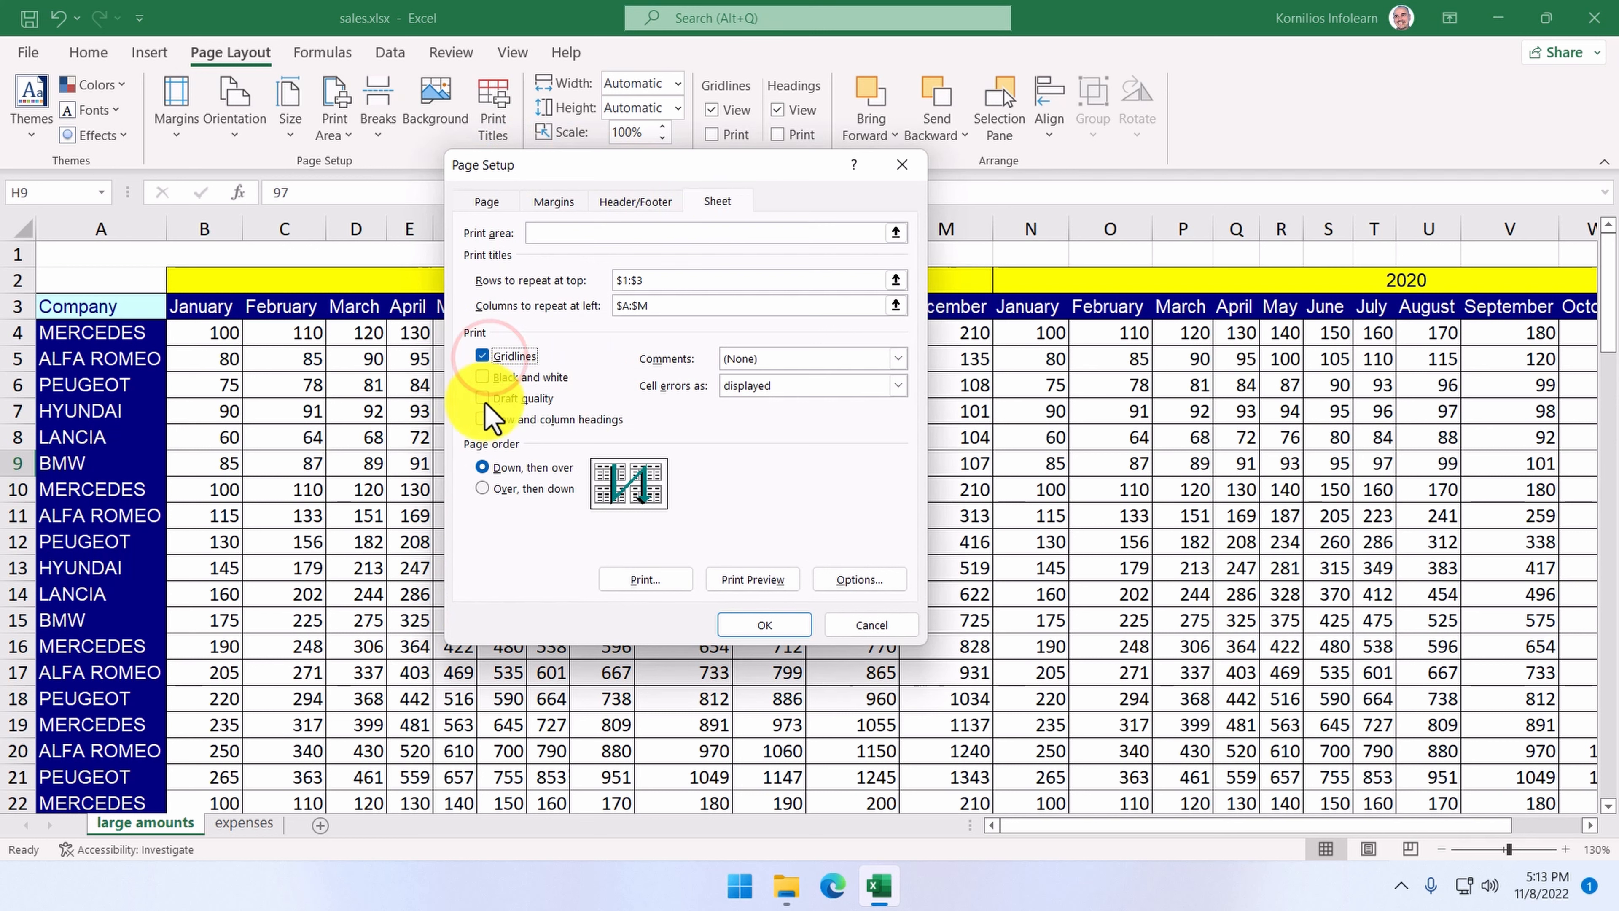
{"action": "left_click", "coordinate": [482, 420]}
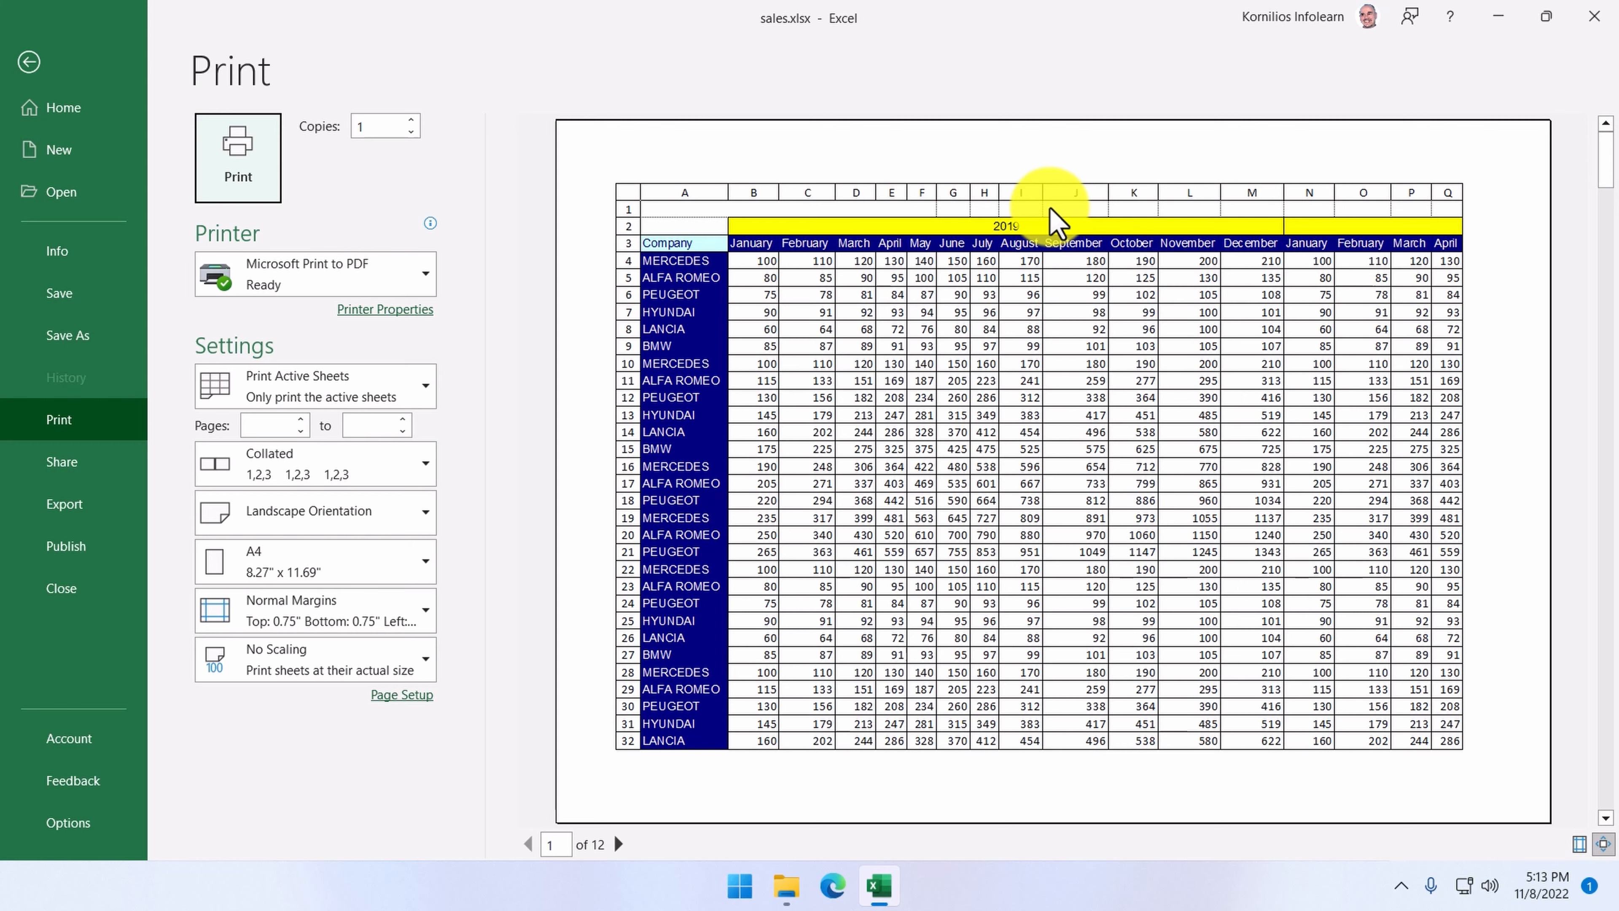
{"action": "left_click", "coordinate": [29, 62]}
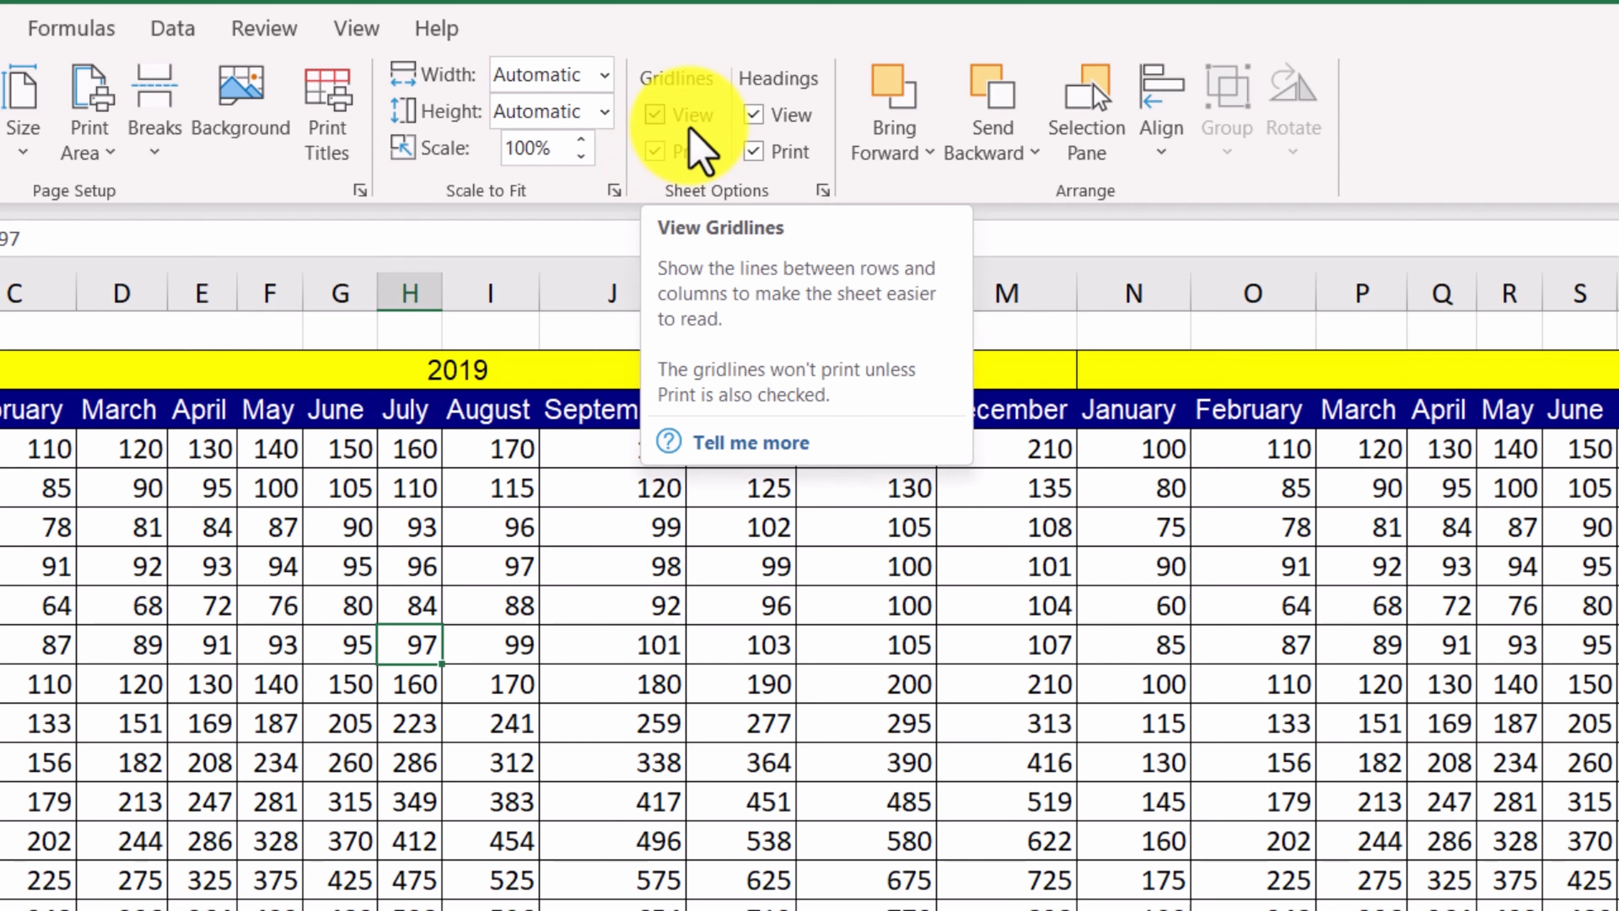
Hide the gridlines in the worksheet view and show them again
{"action": "left_click", "coordinate": [654, 114]}
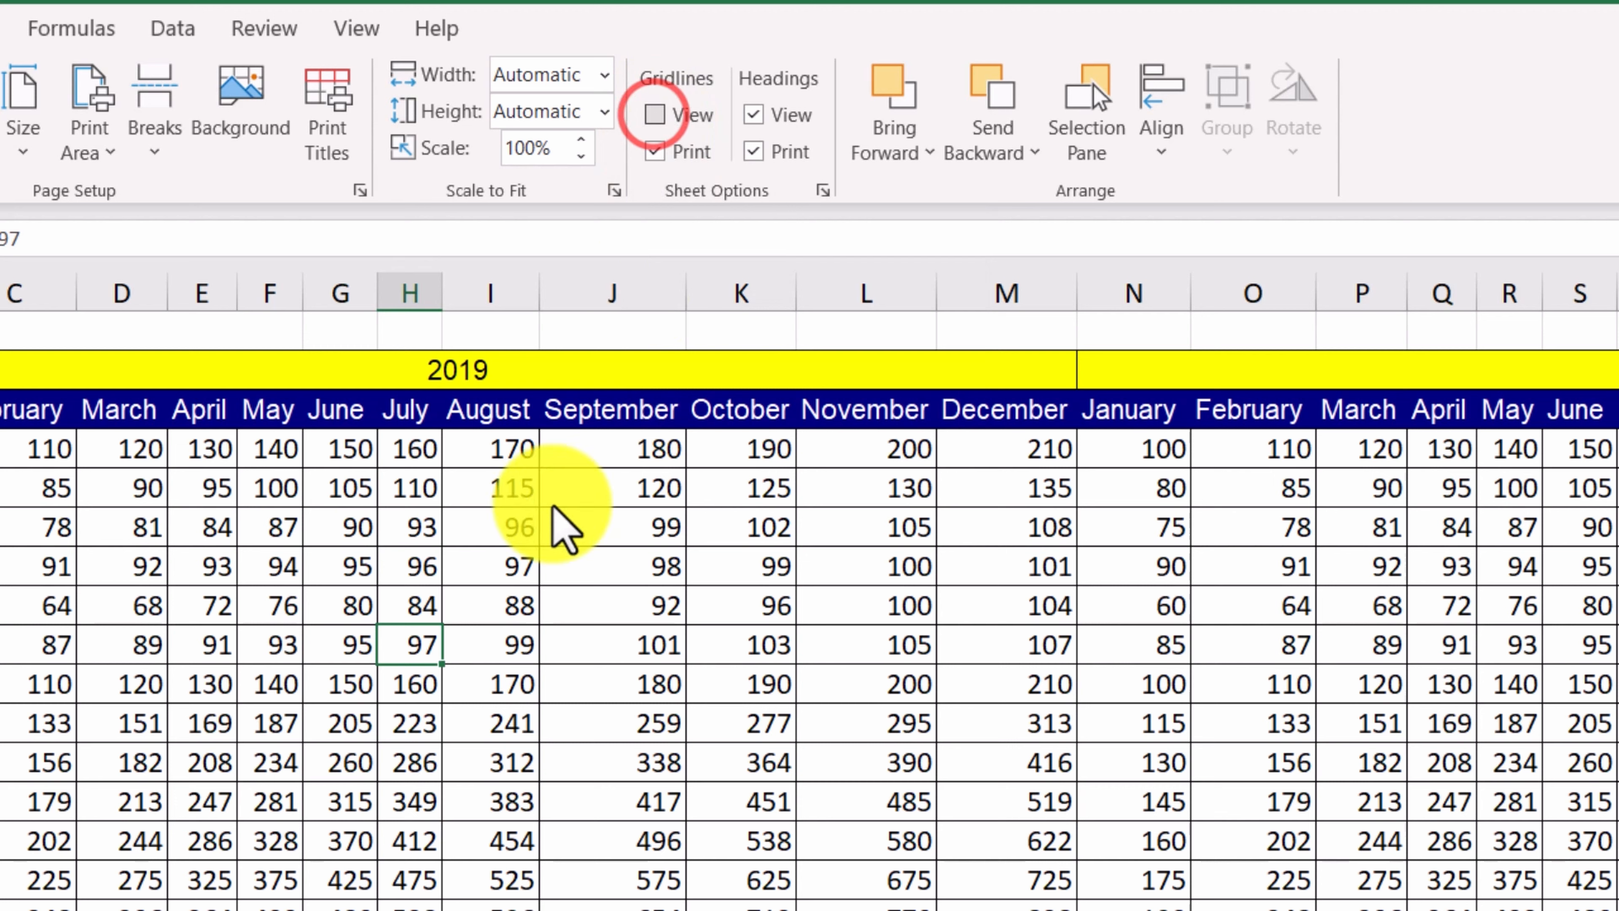
{"action": "left_click", "coordinate": [654, 115]}
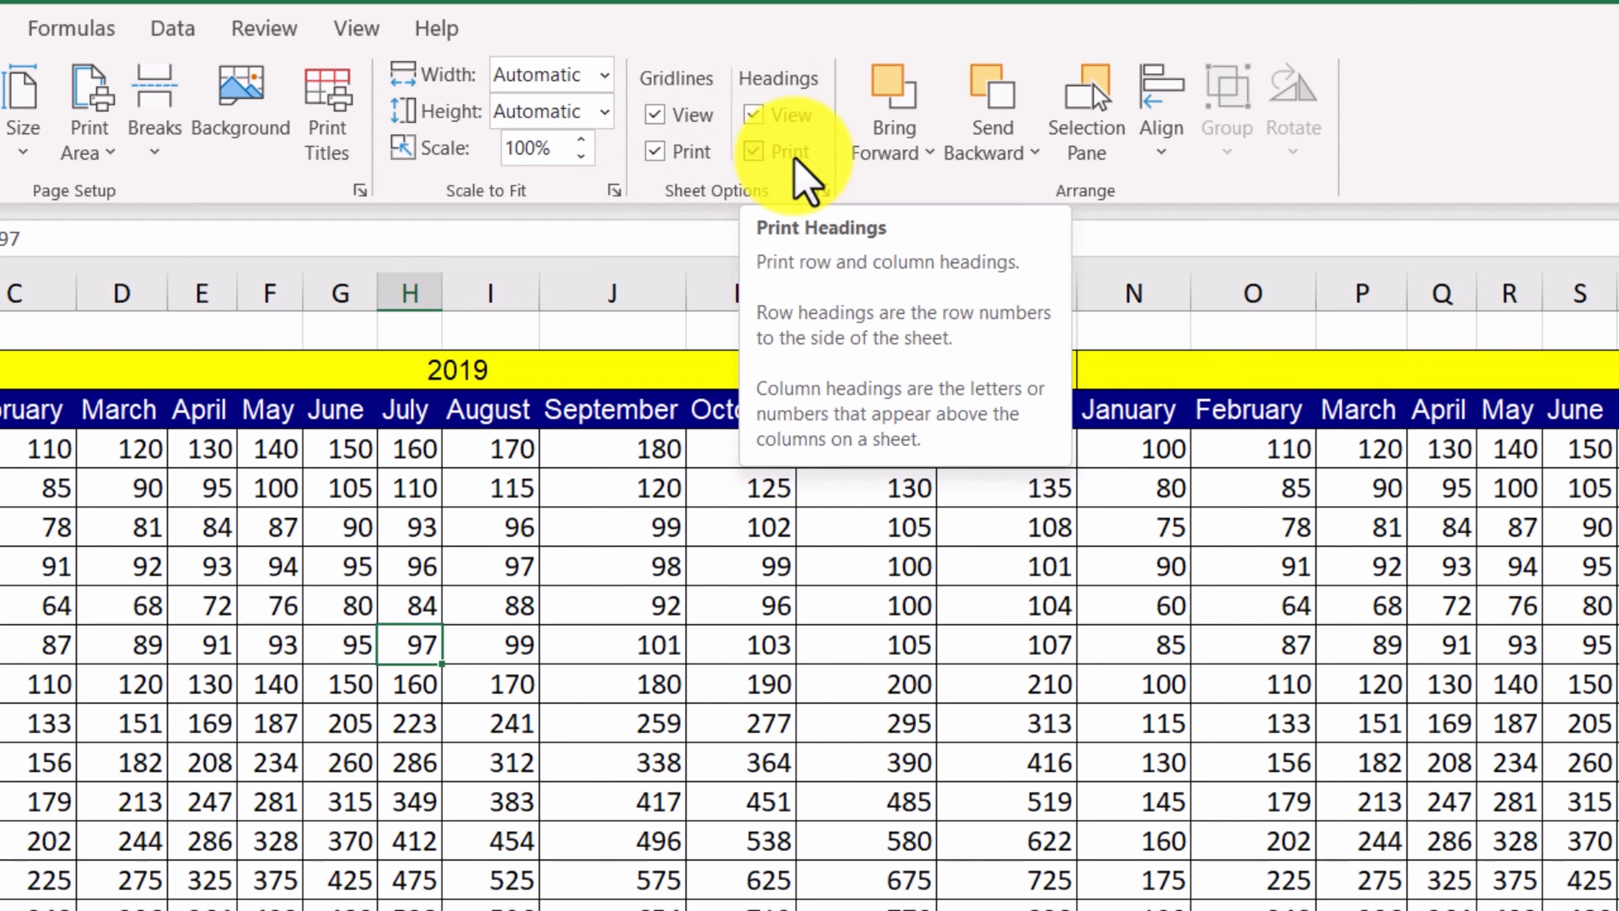
Hide the row and column headings in the worksheet view and show them again
{"action": "left_click", "coordinate": [753, 116]}
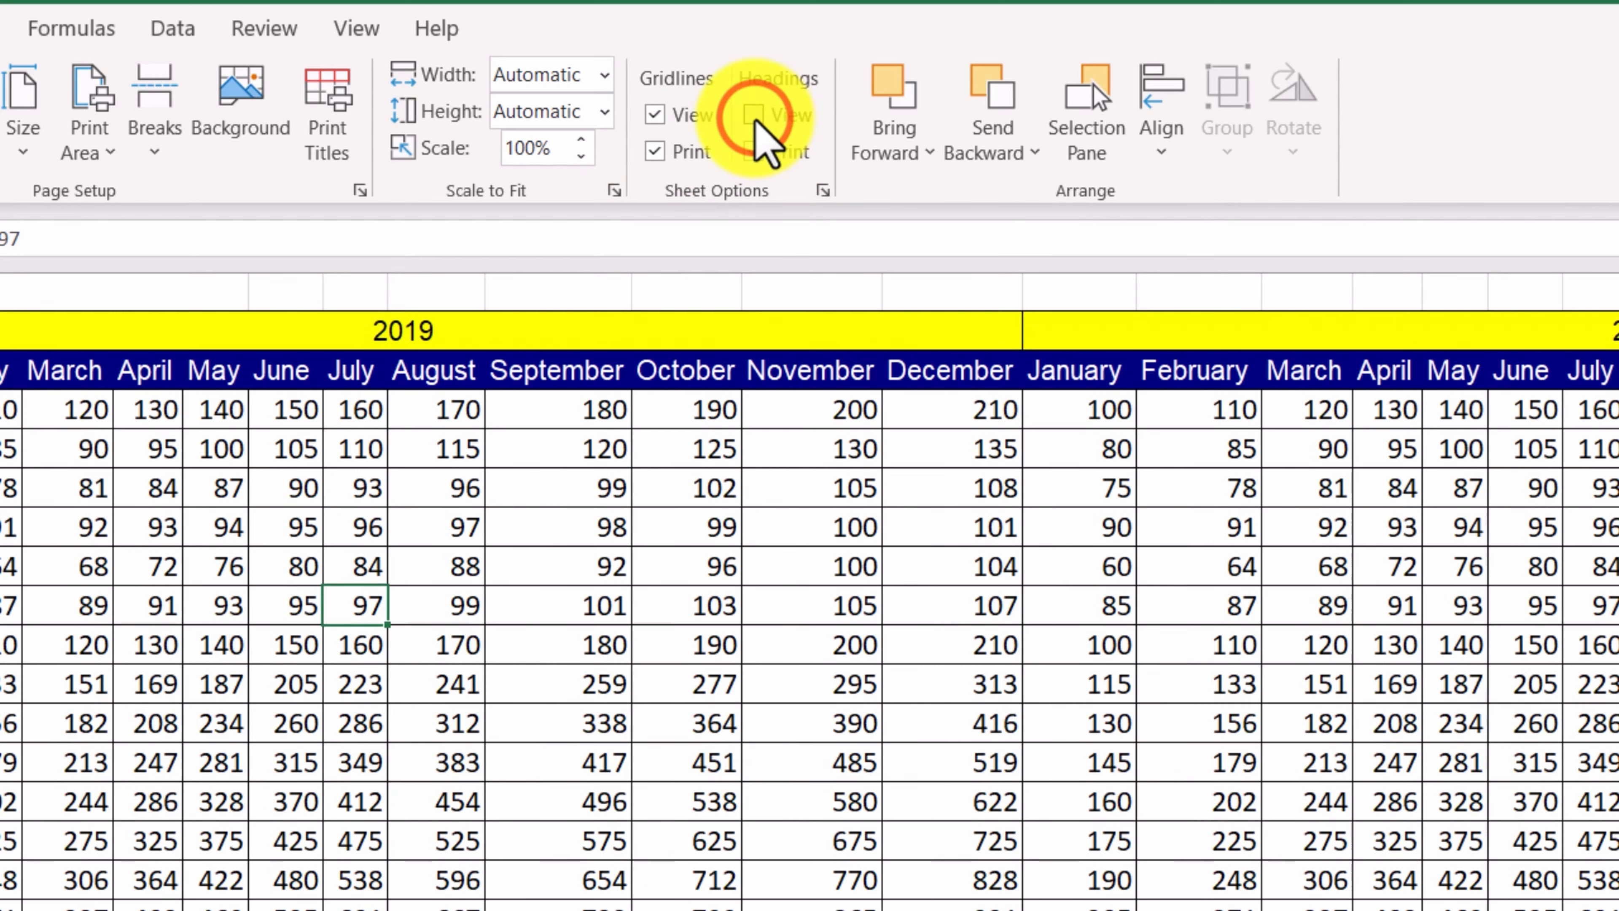
{"action": "left_click", "coordinate": [754, 116]}
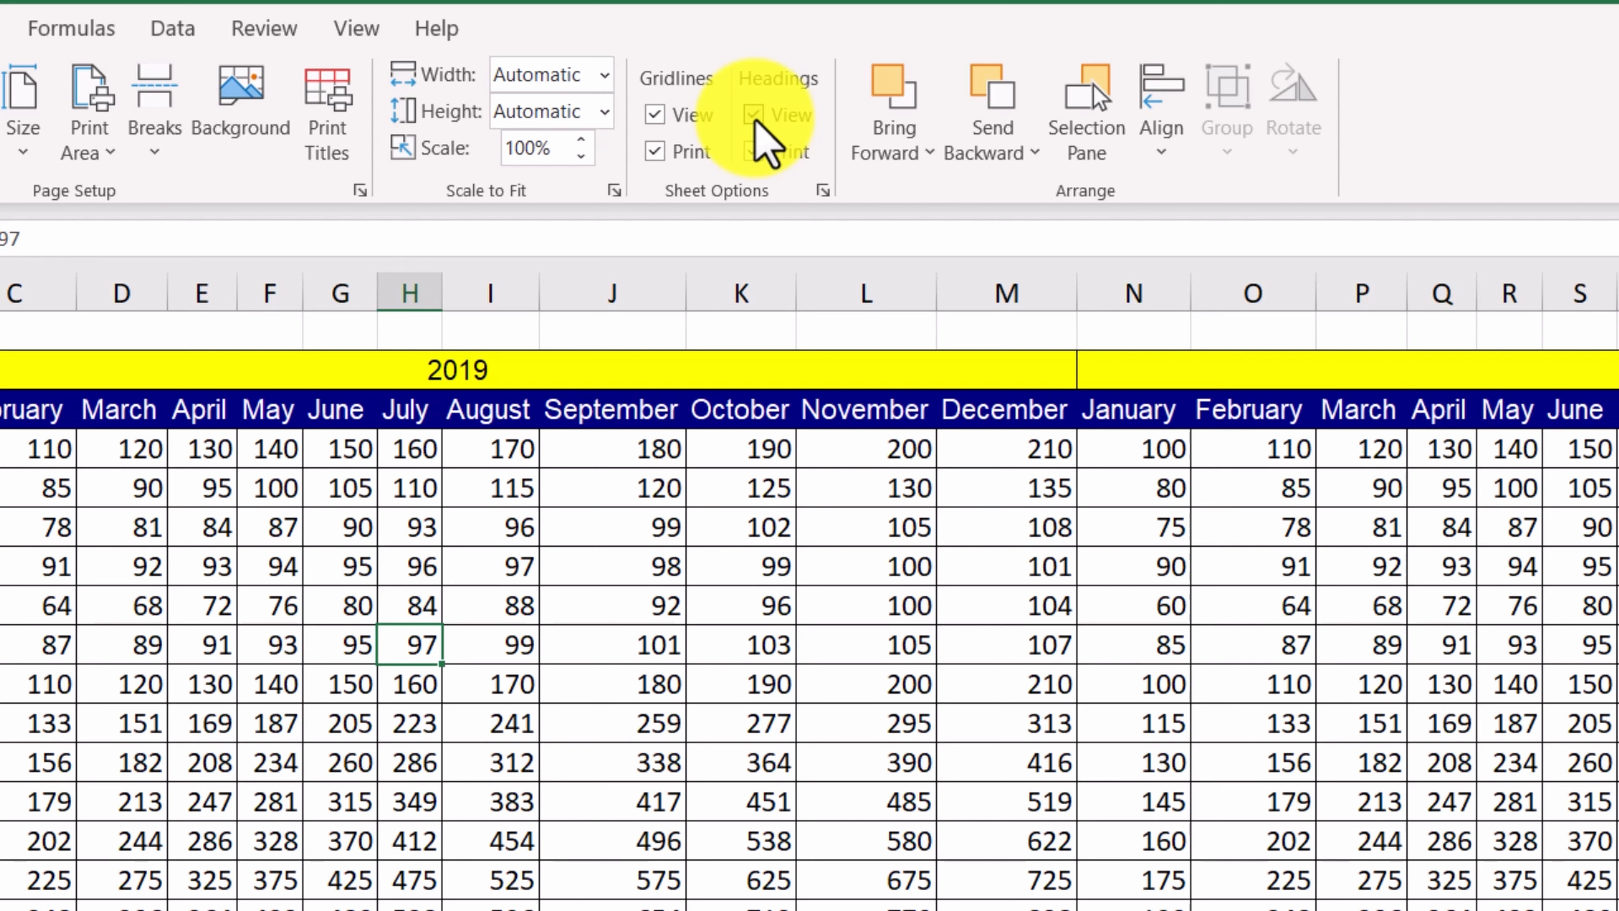
Hide the gridlines in the worksheet view only, check the first page of the print preview, and return to the sheet
{"action": "left_click", "coordinate": [656, 117]}
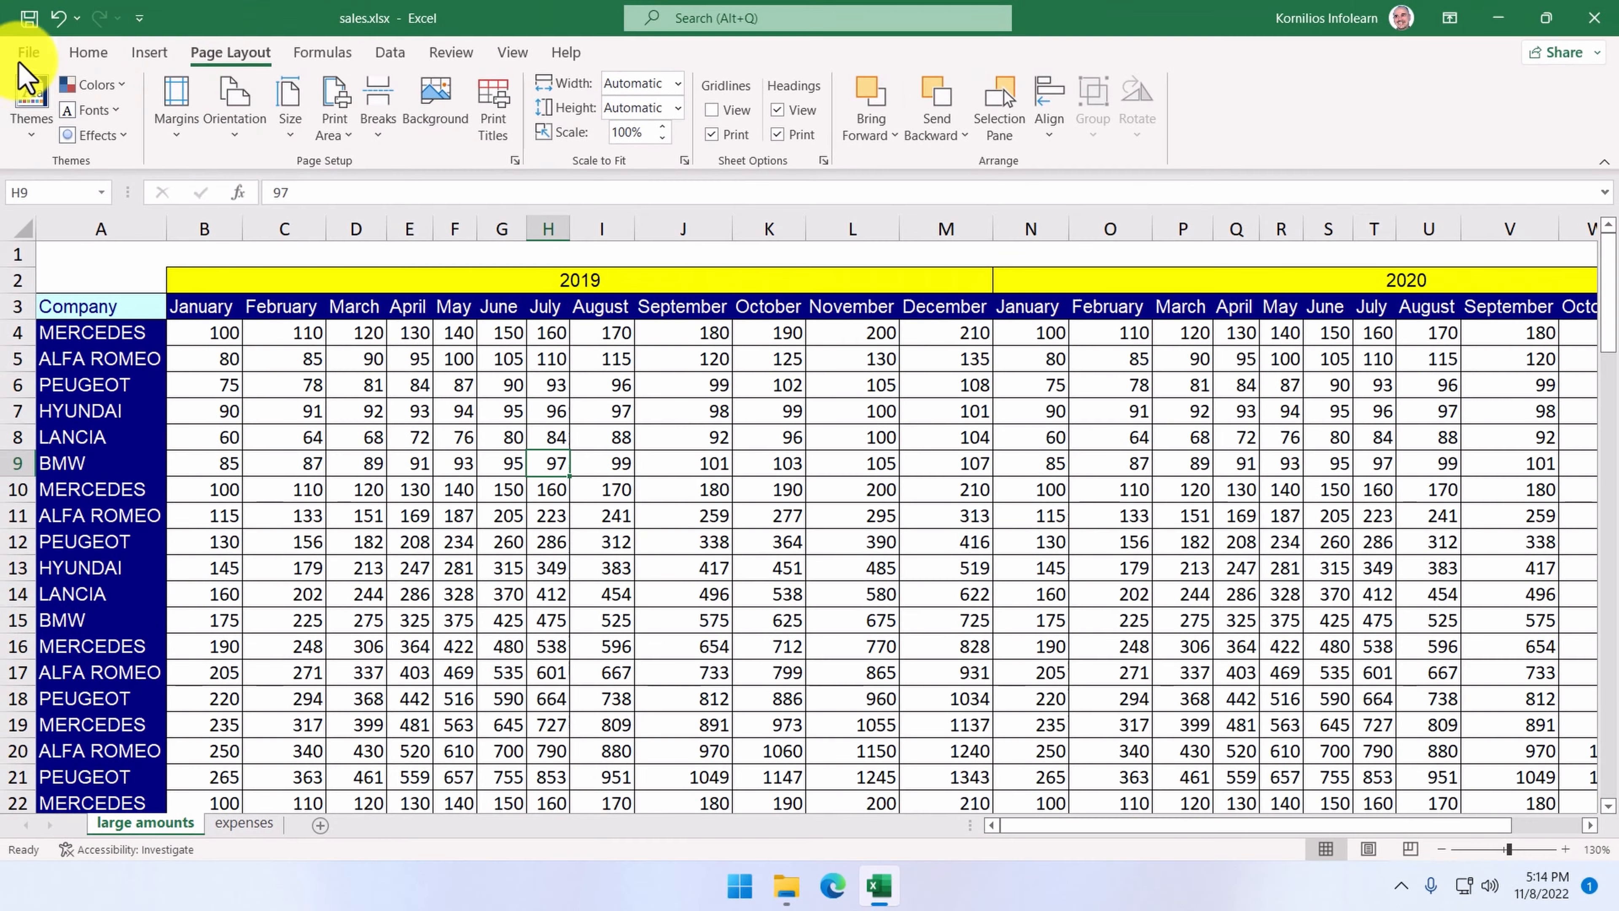
{"action": "left_click", "coordinate": [27, 53]}
{"action": "left_click", "coordinate": [58, 419]}
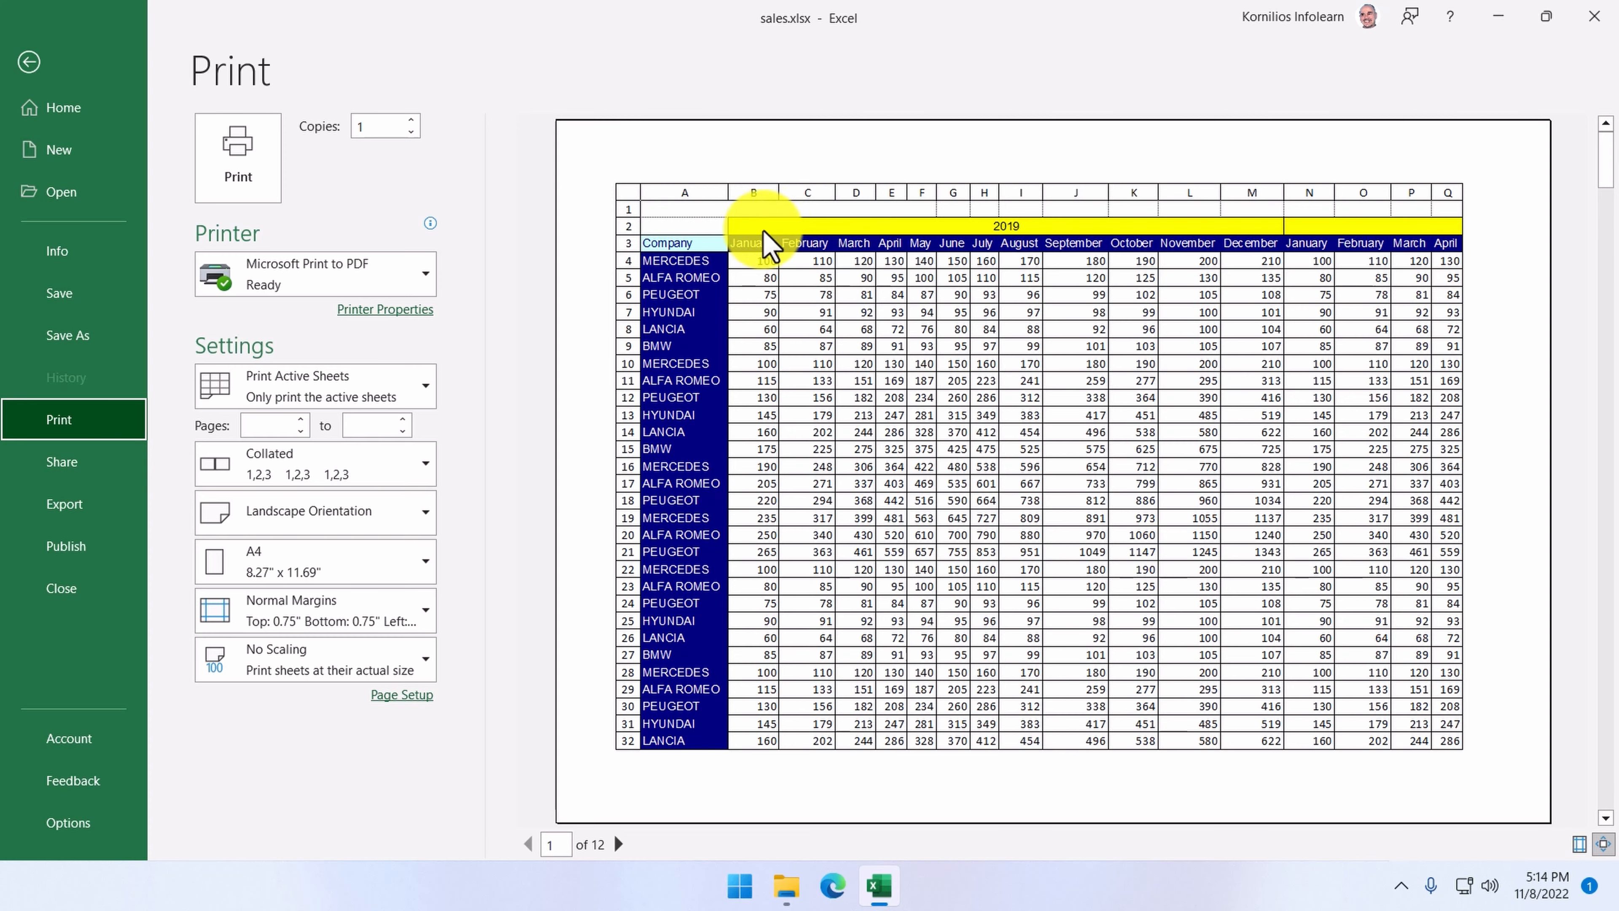
{"action": "left_click", "coordinate": [27, 64]}
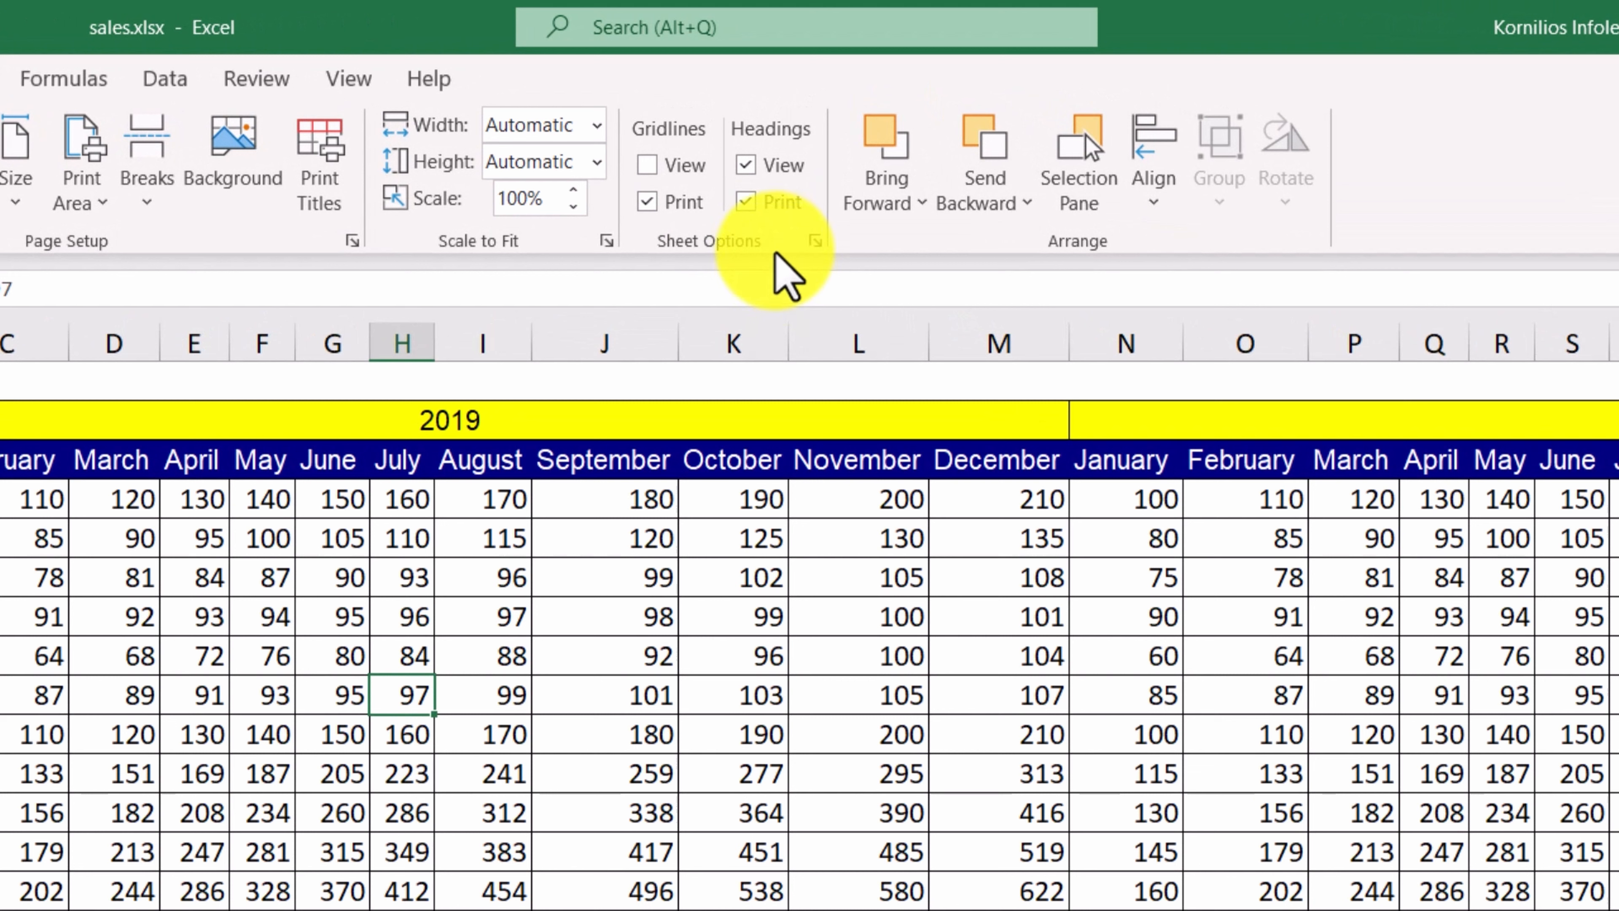
Turn off printing of row and column headings, check the first page of the print preview, and return to the sheet
{"action": "left_click", "coordinate": [758, 204]}
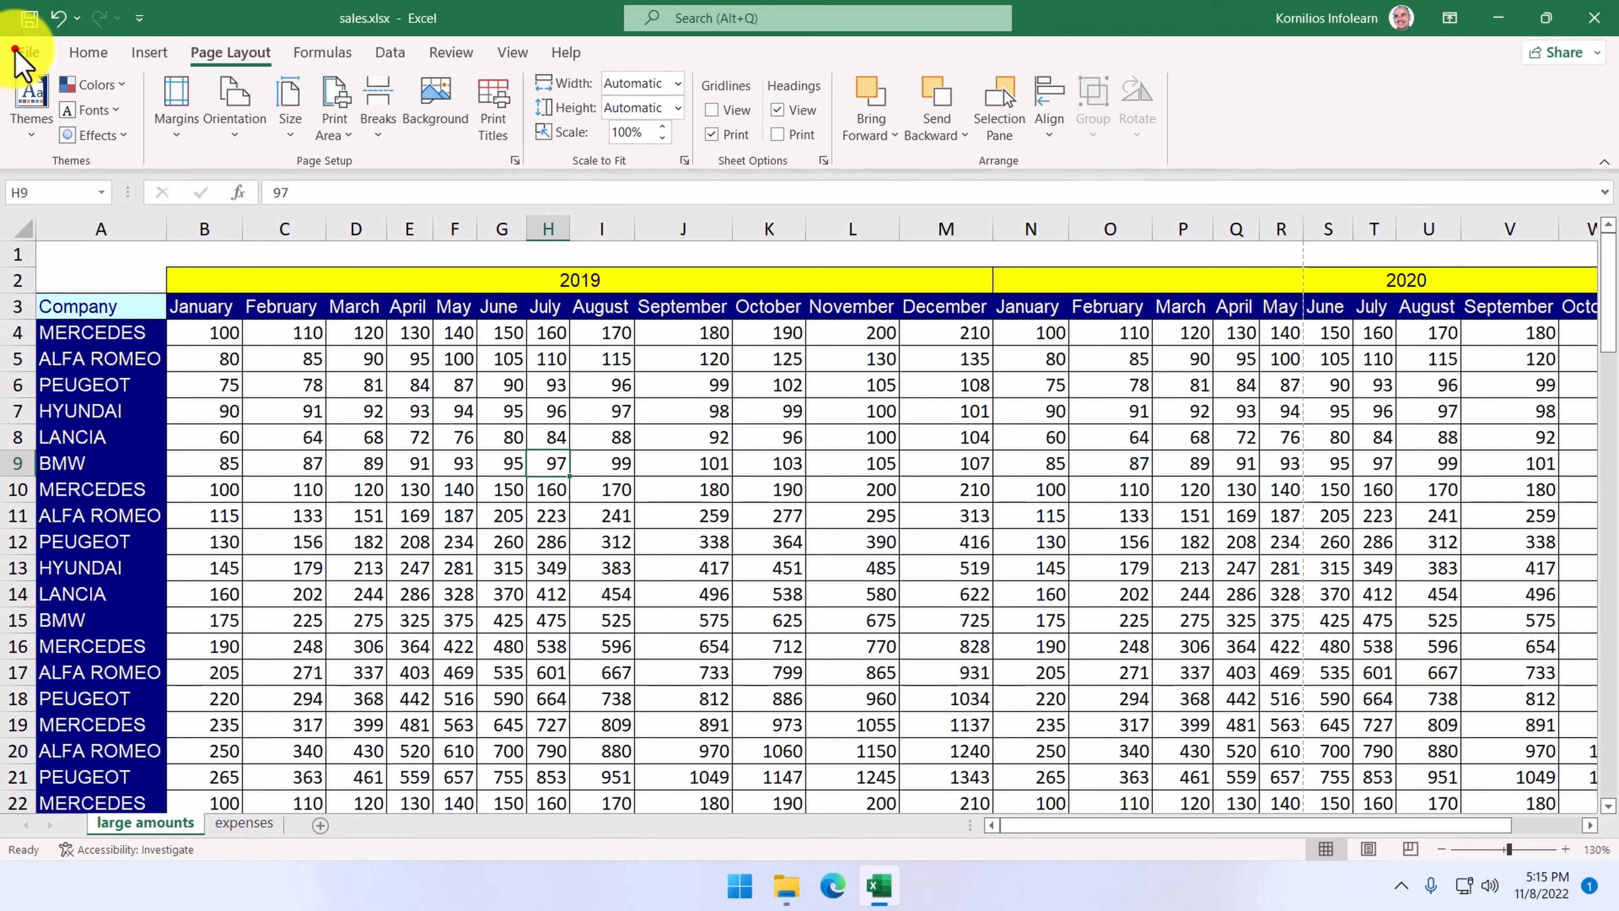
{"action": "left_click", "coordinate": [16, 51]}
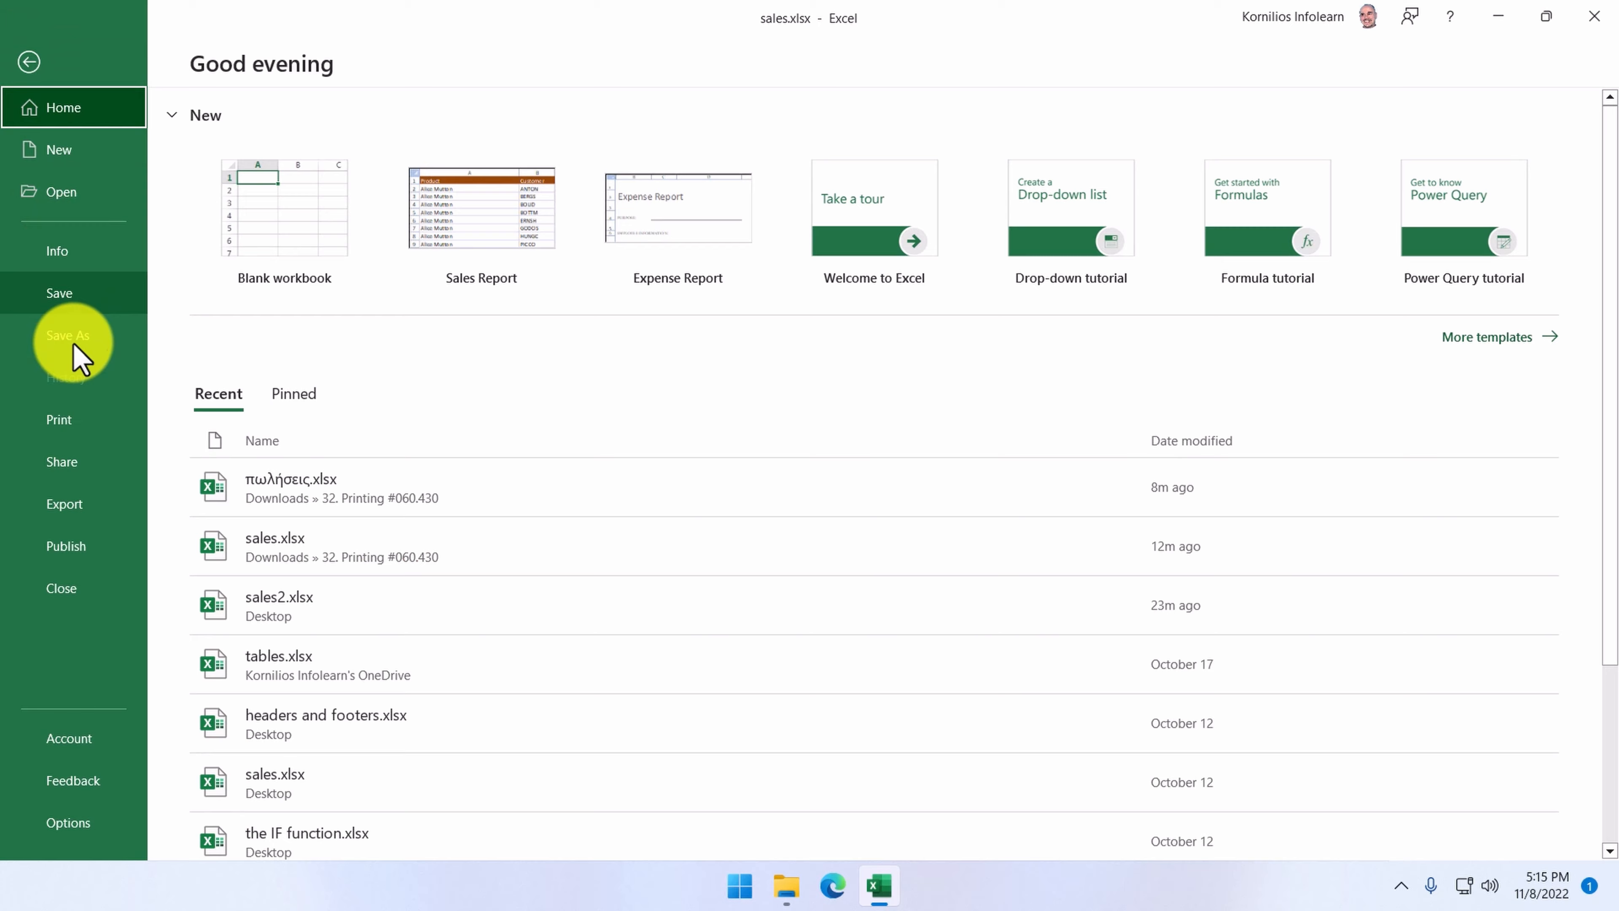
{"action": "left_click", "coordinate": [60, 419]}
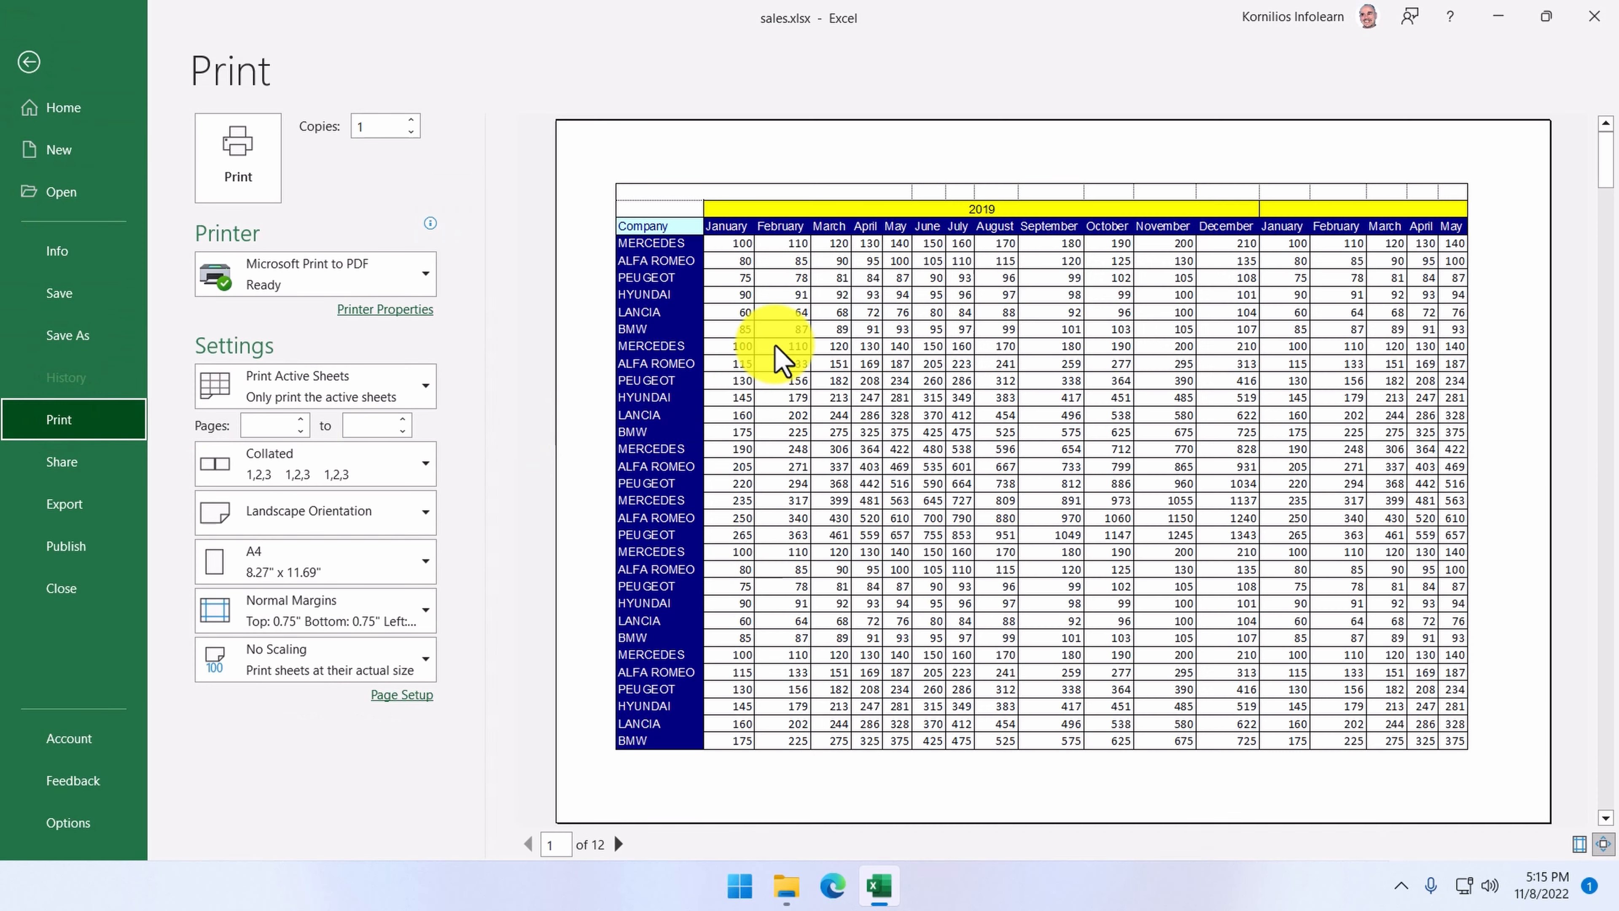
{"action": "left_click", "coordinate": [32, 61]}
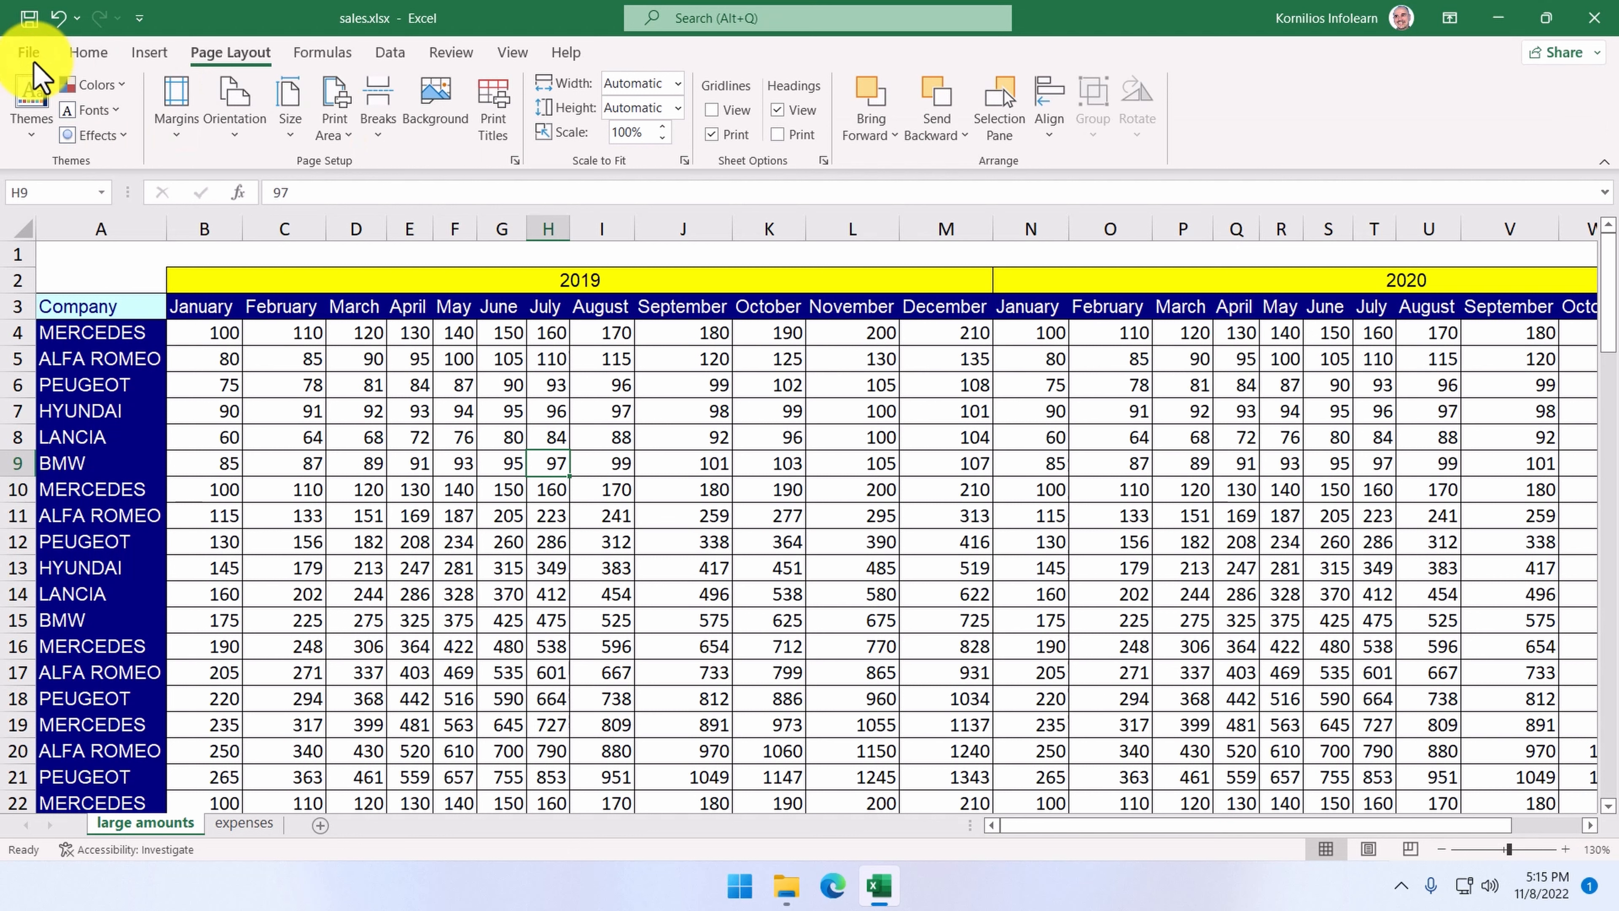